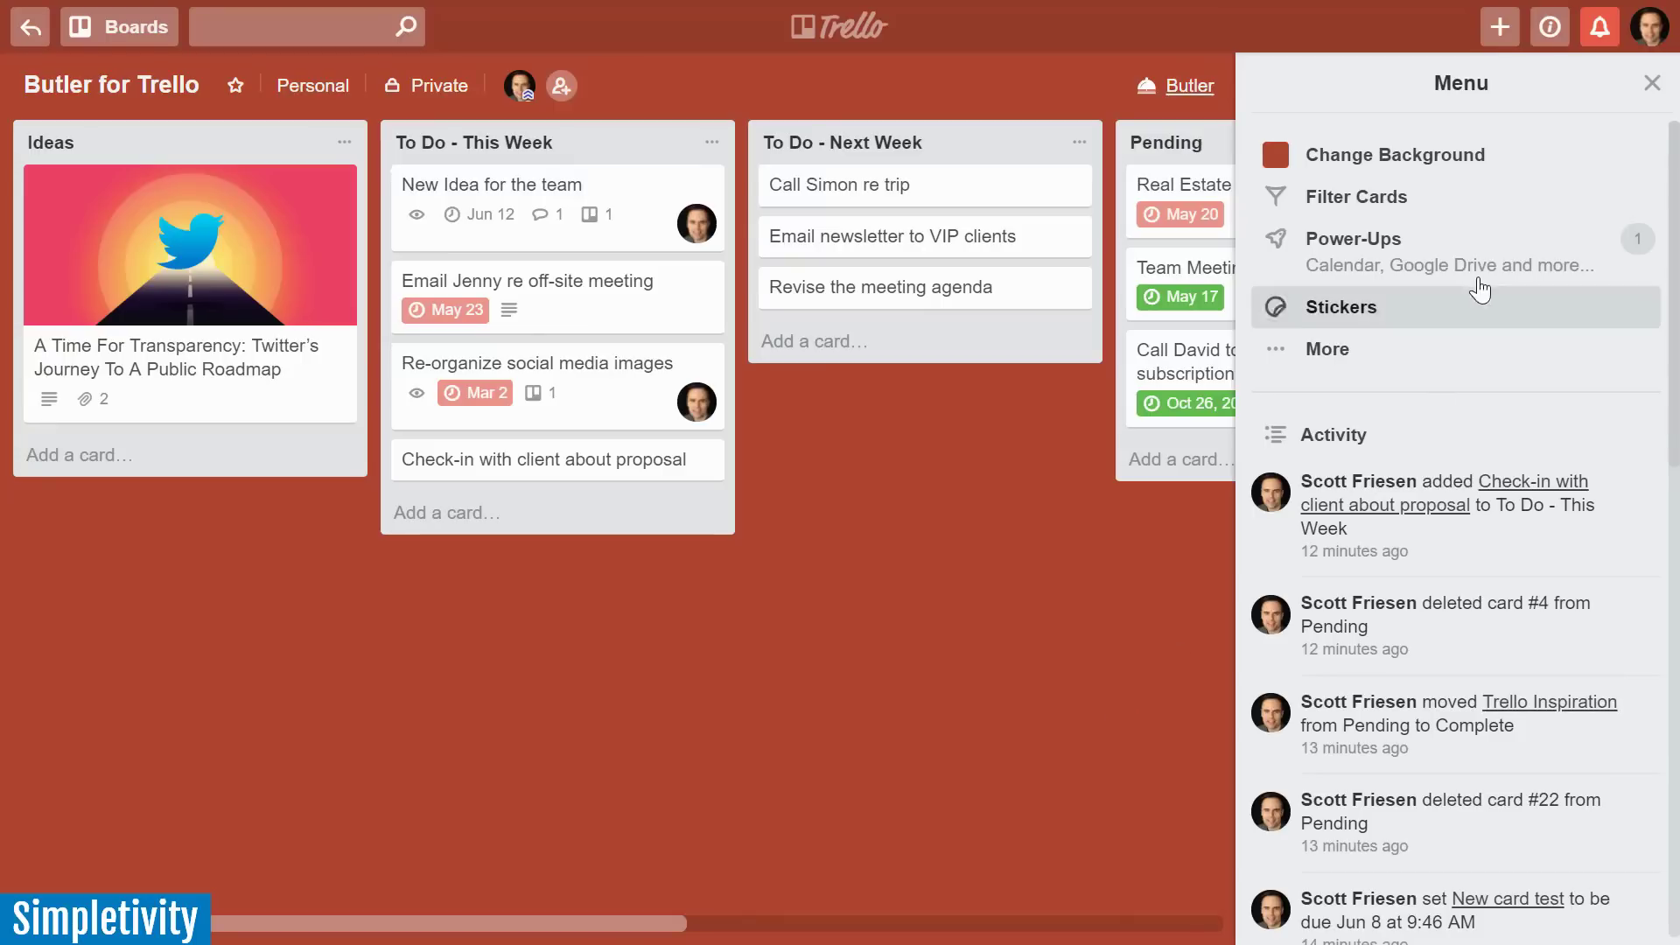
Step: Open the board's Power-Ups catalogue and scroll down to the already-enabled Butler Power-Up
click(1452, 254)
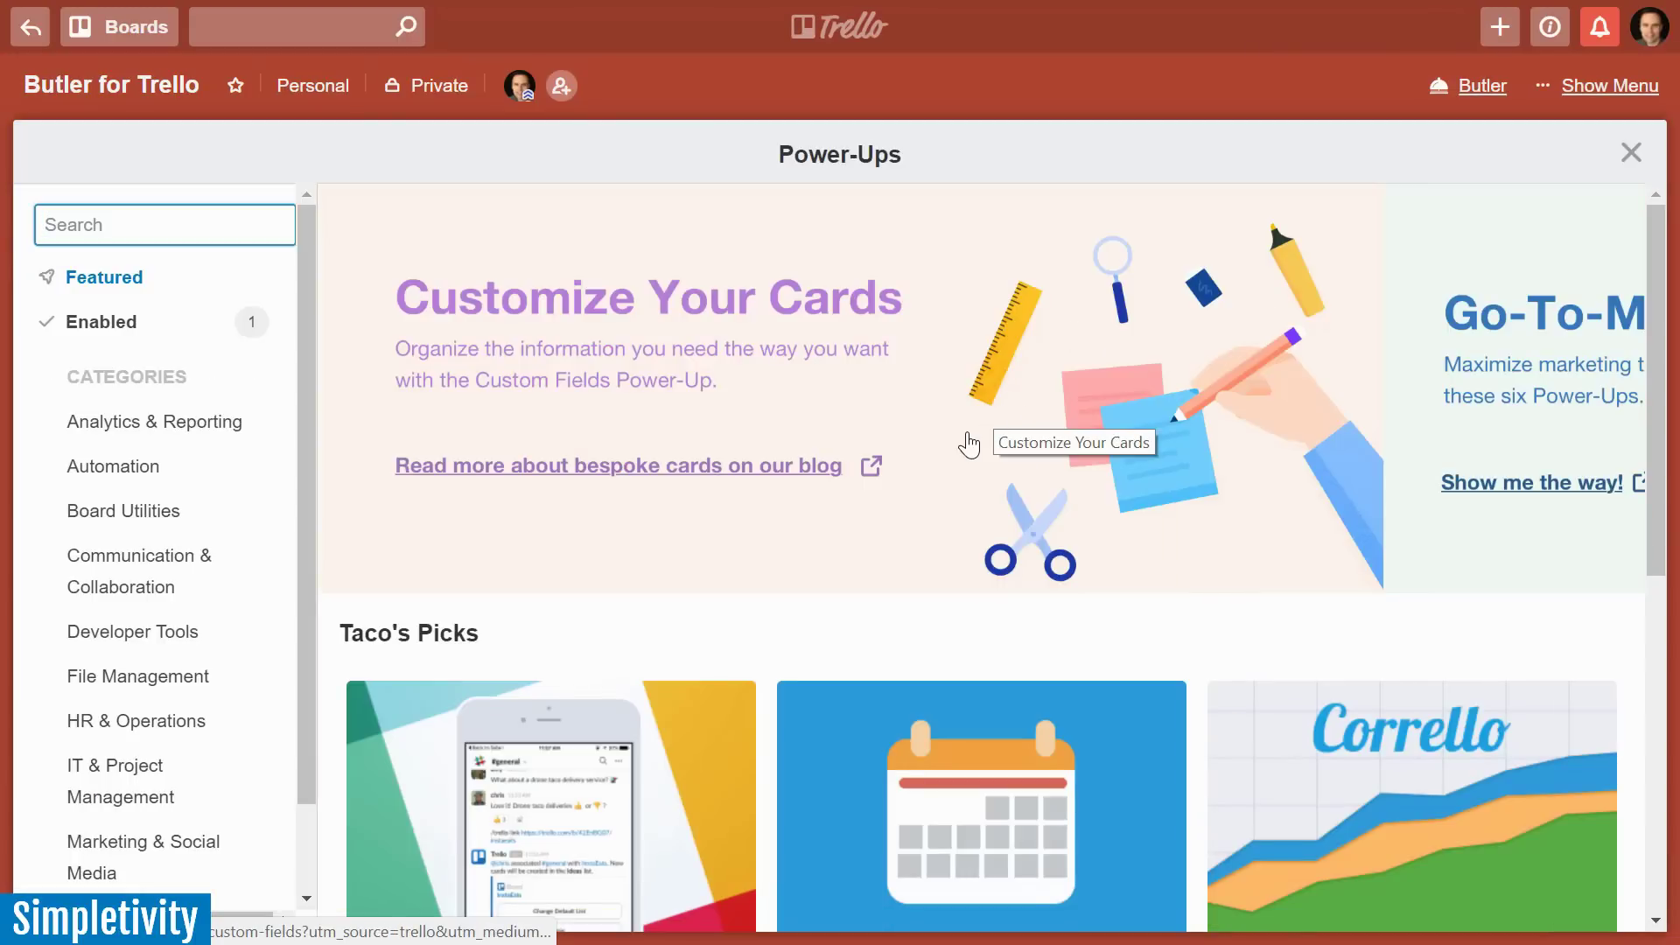
scroll(971, 442, down, 2)
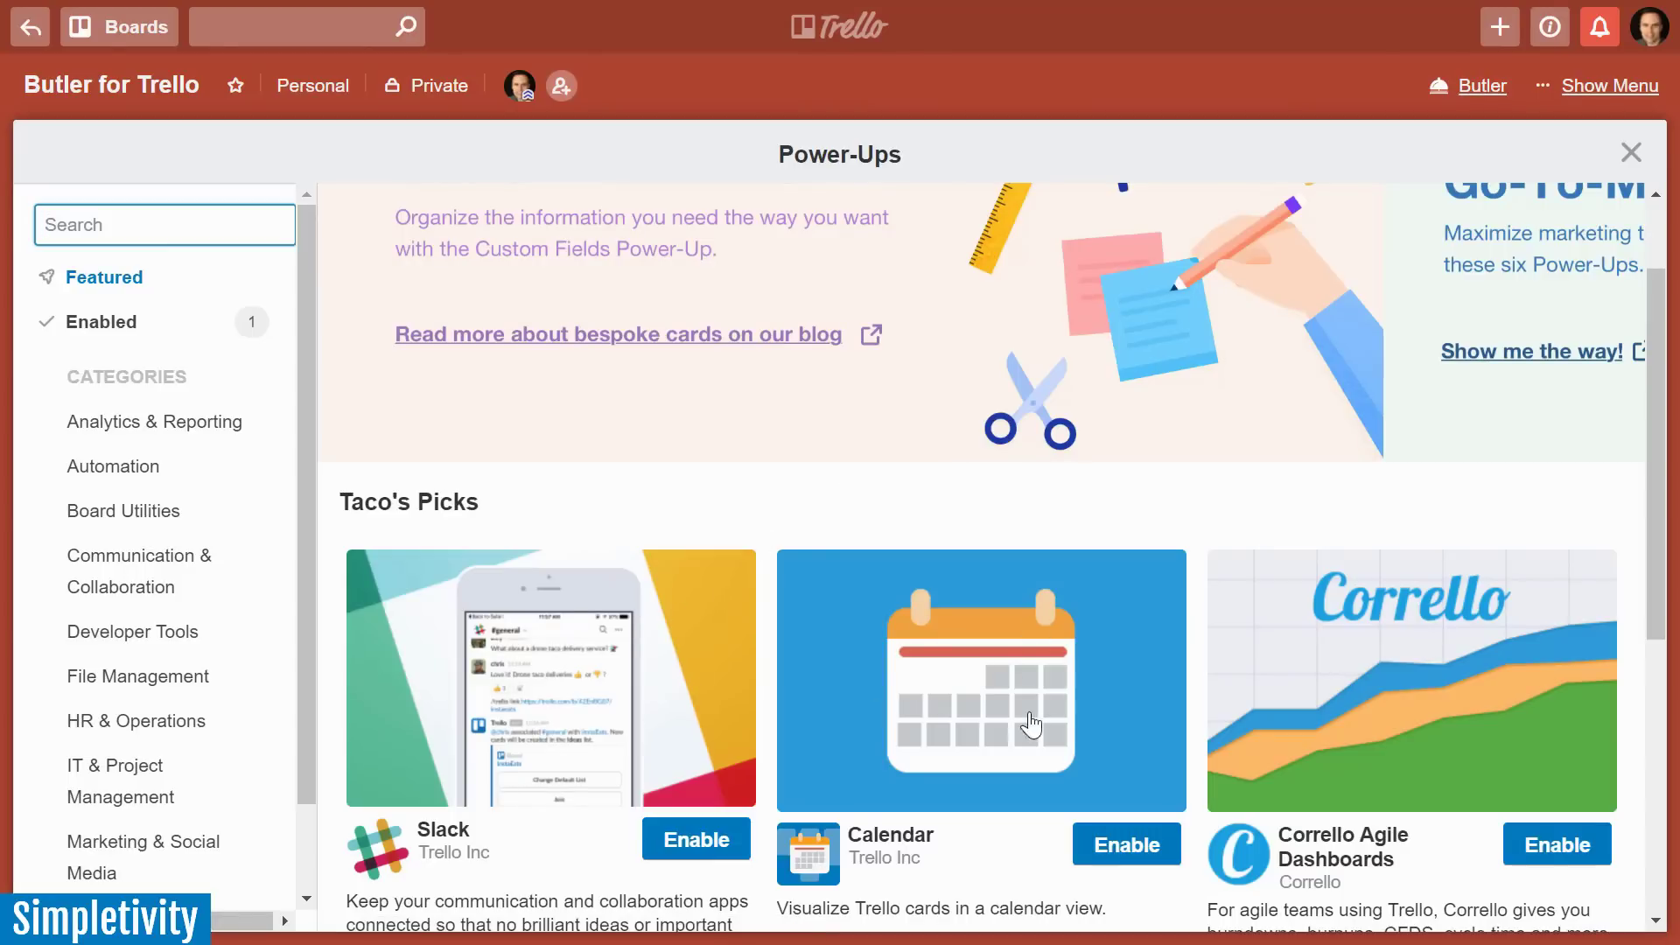
scroll(1328, 684, down, 6)
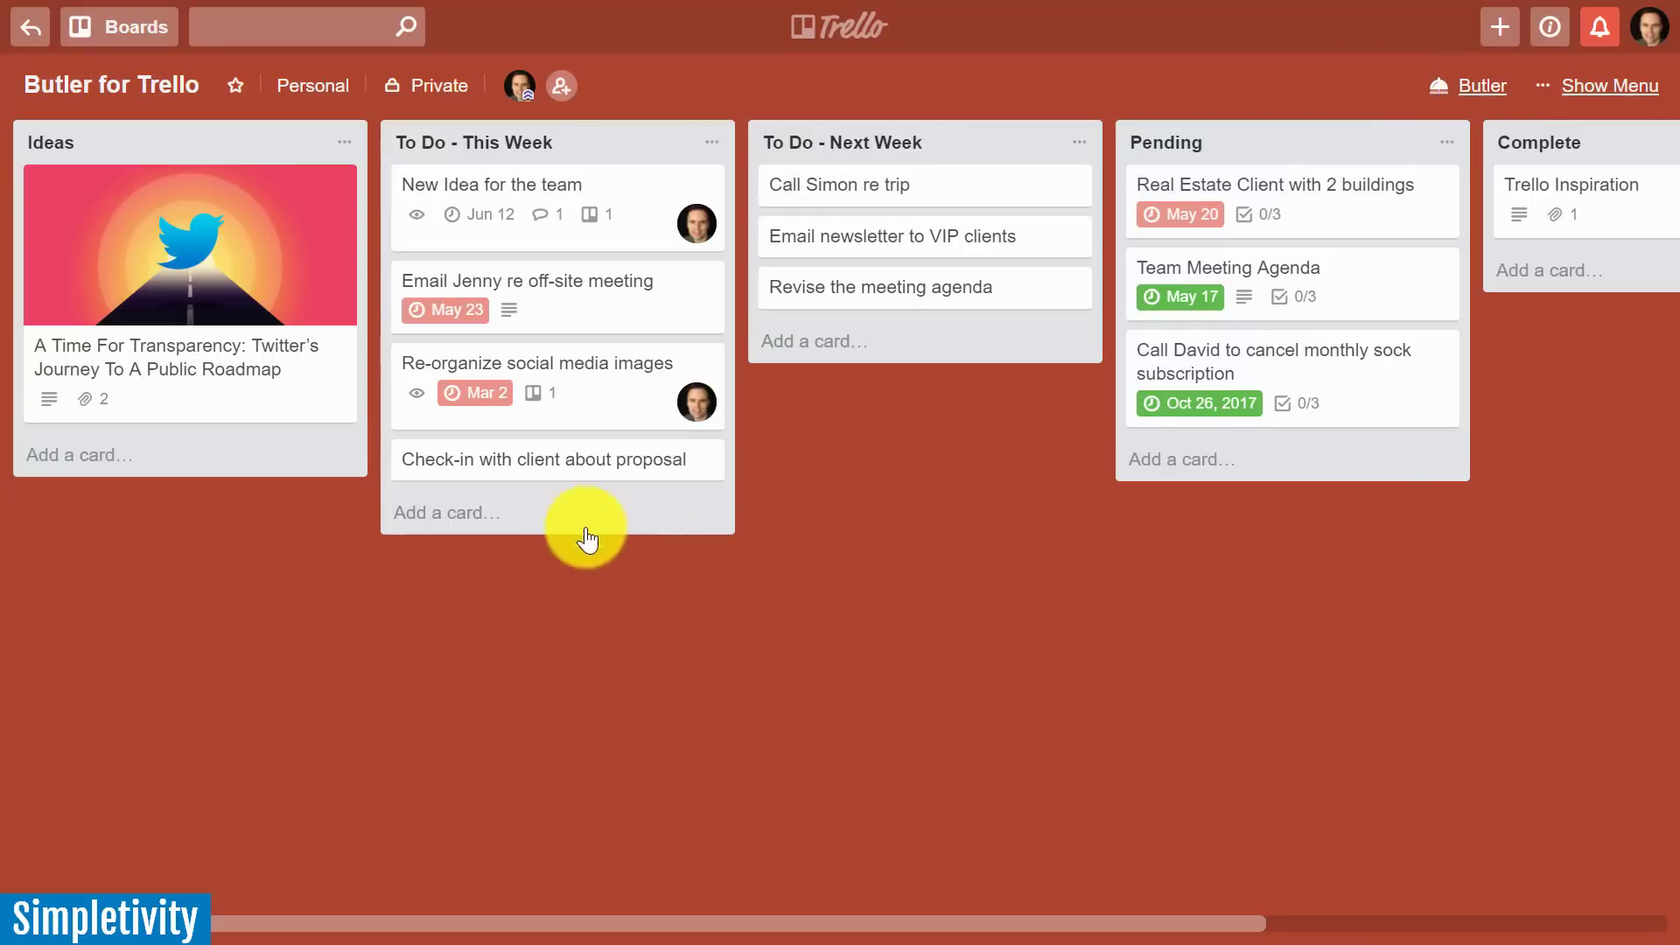
Step: Move the 'Check-in with client about proposal' card into Pending so it gains a Jun 8 due date and 0/3 checklist
drag(537, 461, 1281, 449)
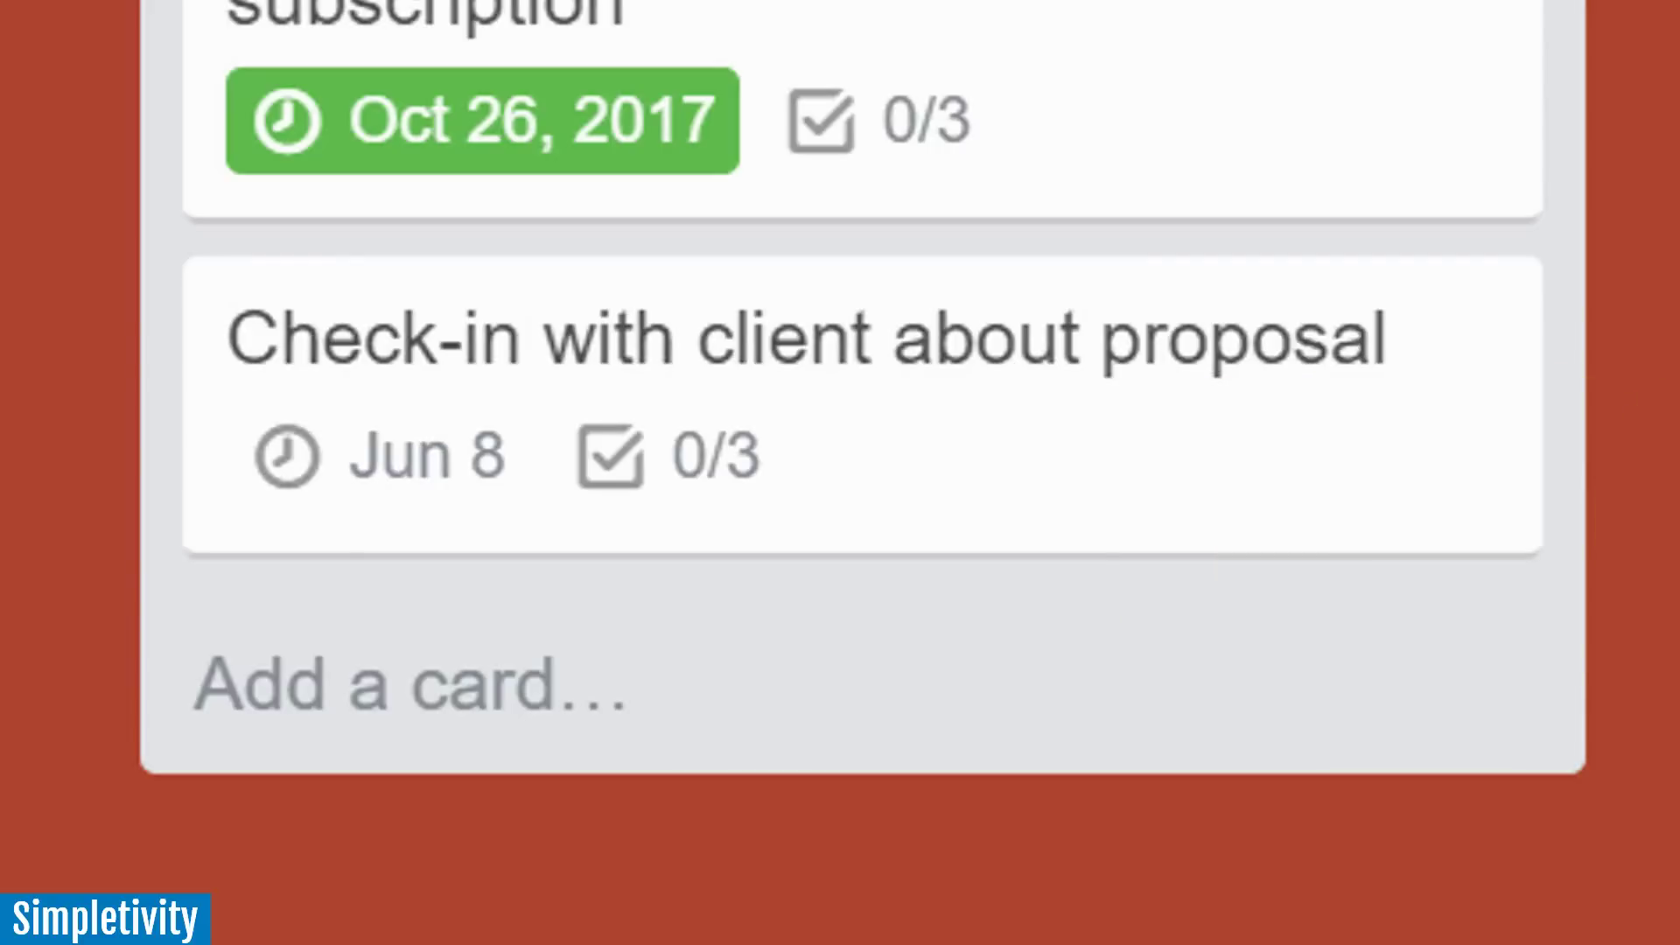
mouse_move(435, 477)
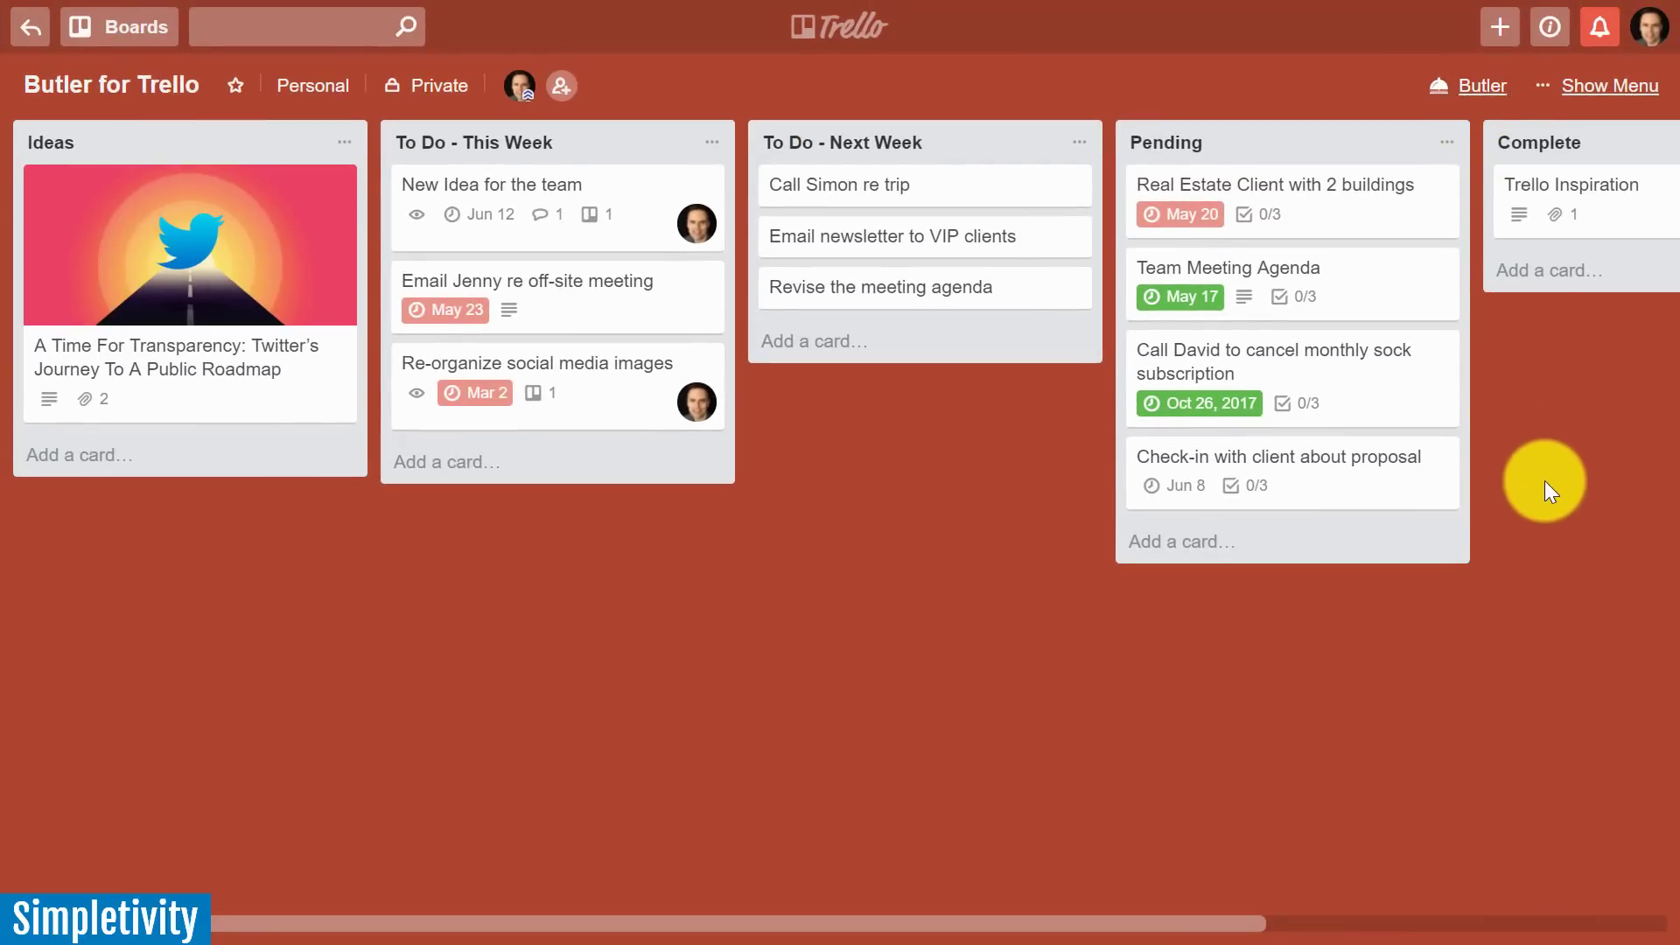
mouse_move(1350, 487)
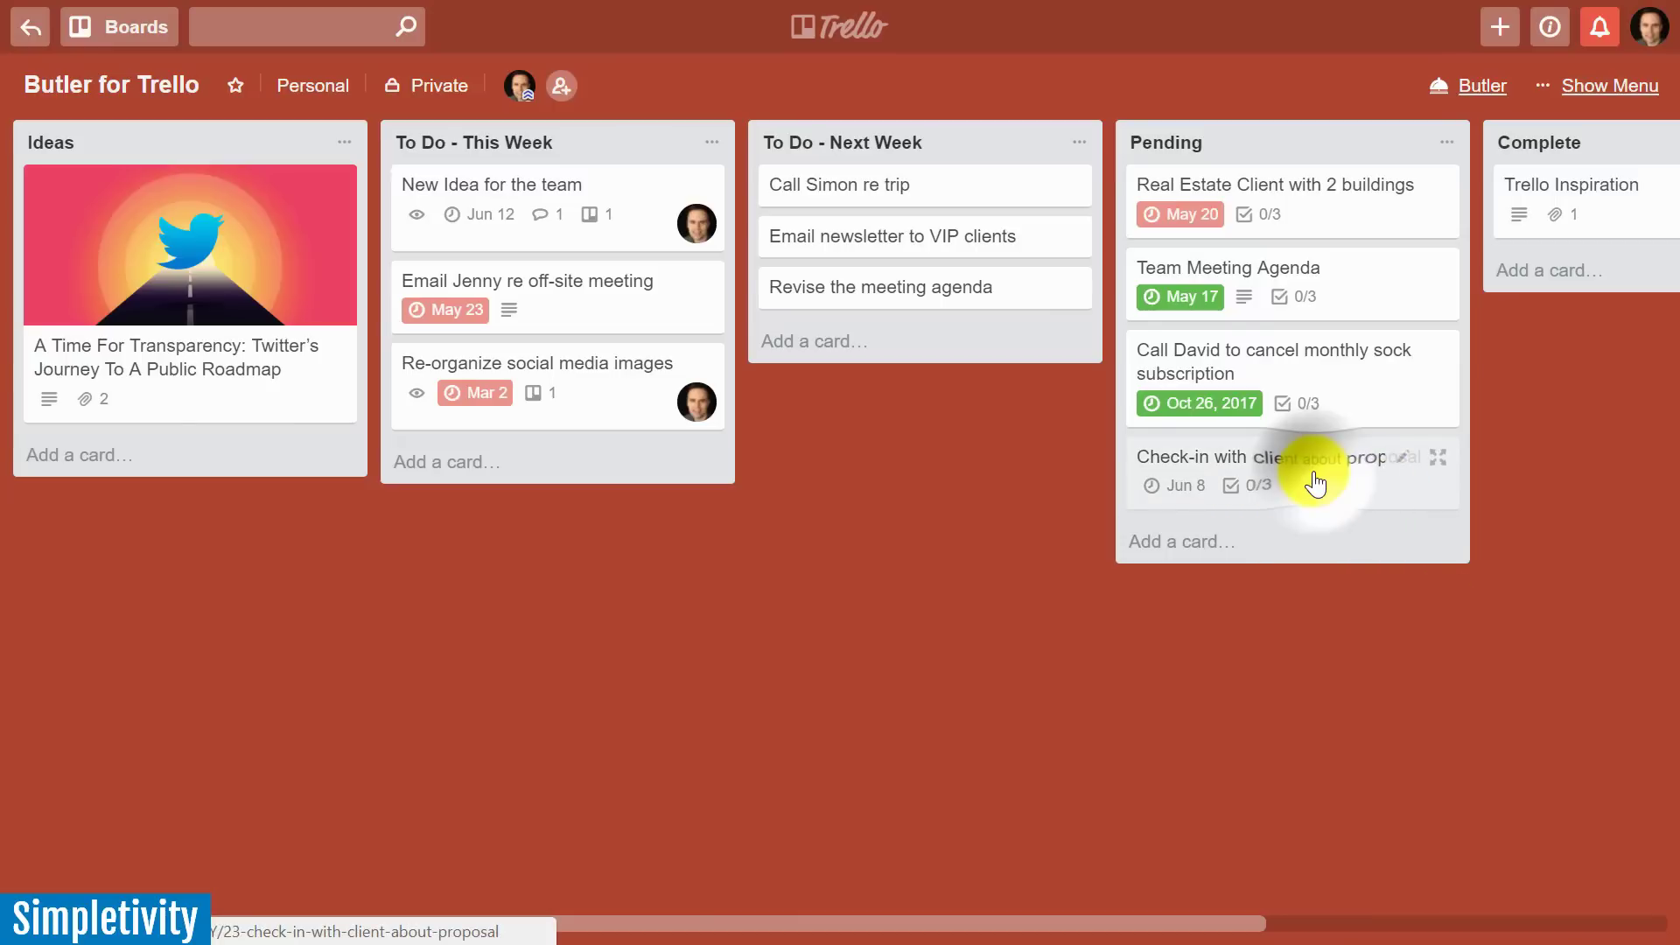
click(1315, 482)
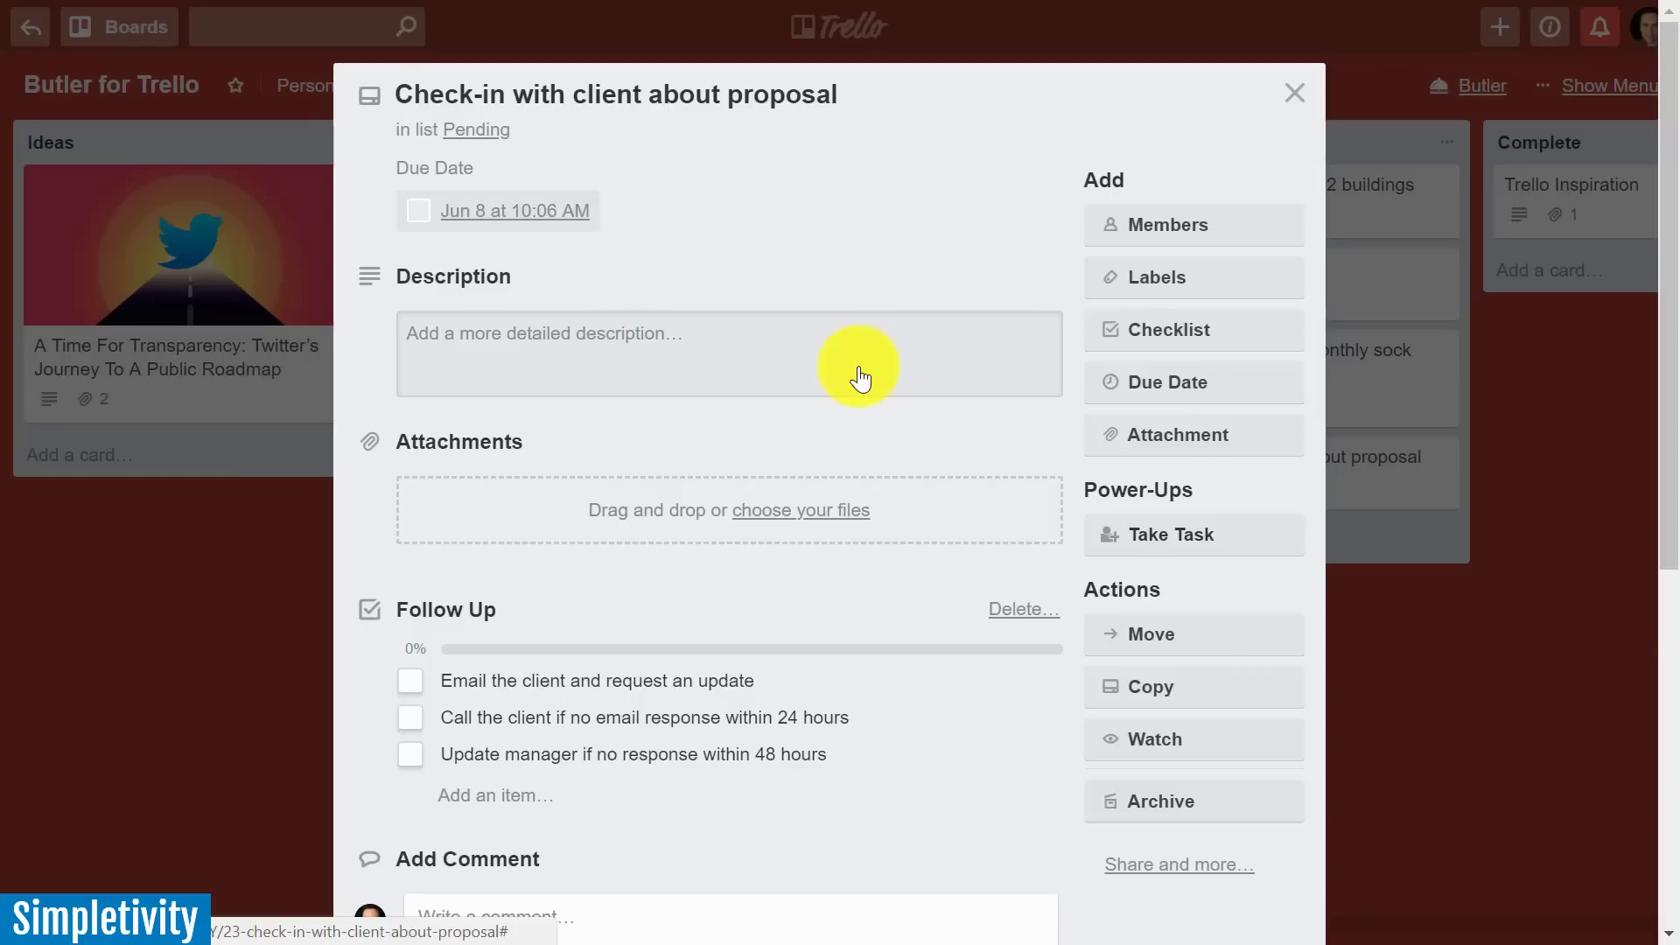
scroll(855, 376, down, 1)
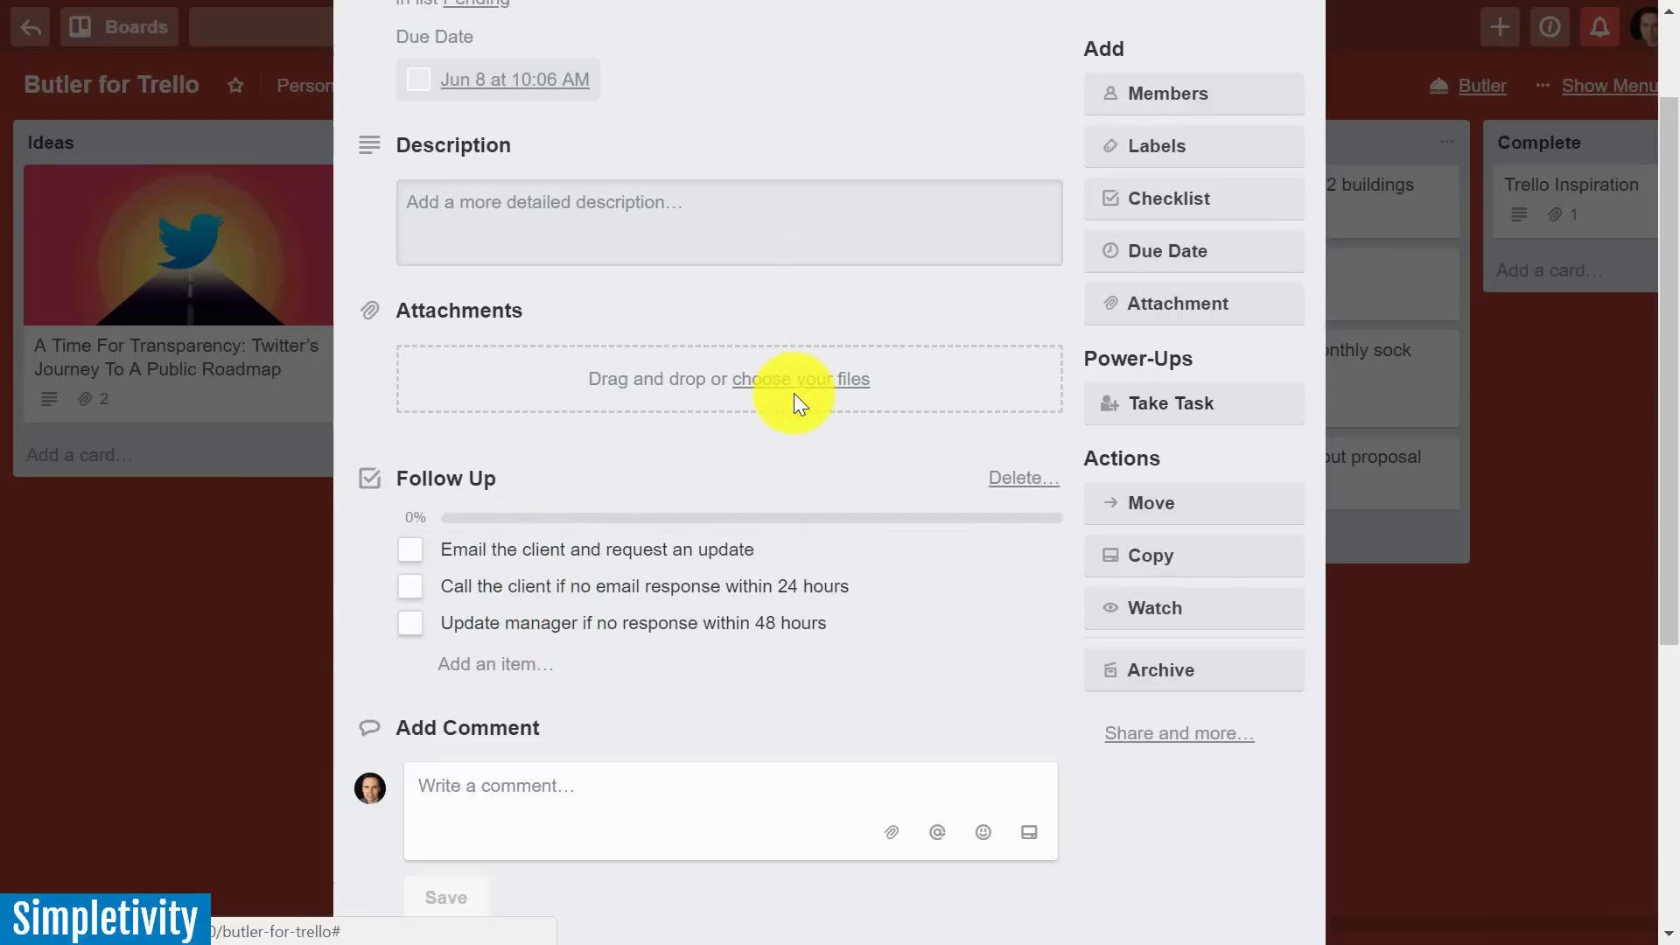
click(1462, 735)
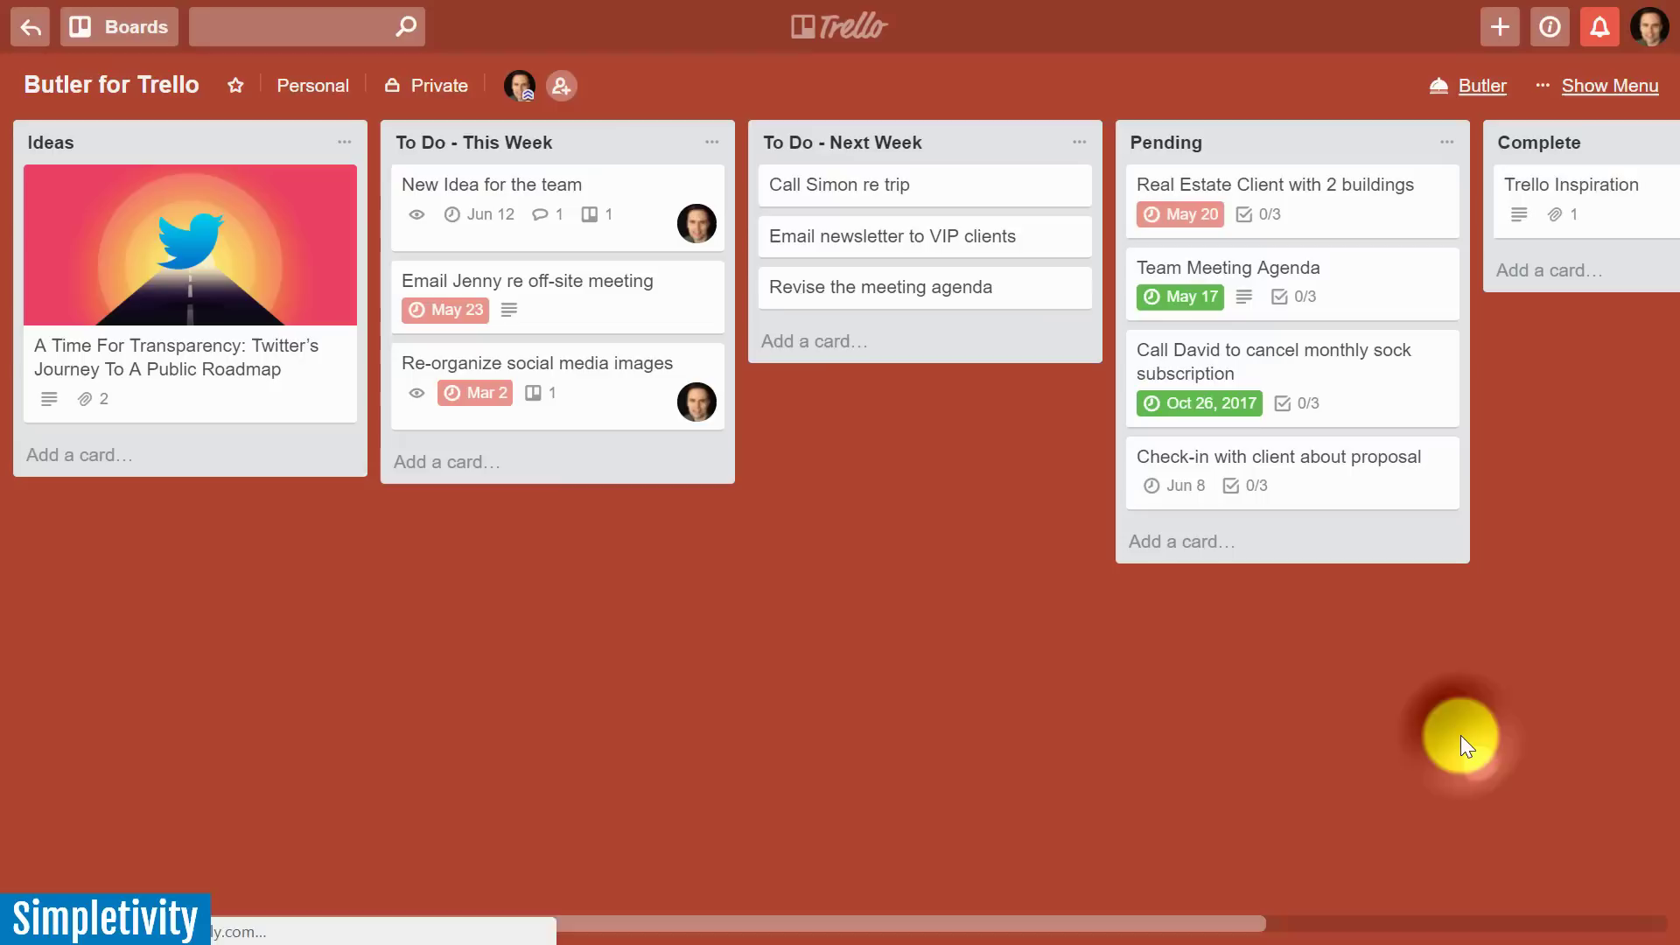
Step: Open Butler from the board header and switch from Card Buttons to the Rules tab
click(1485, 88)
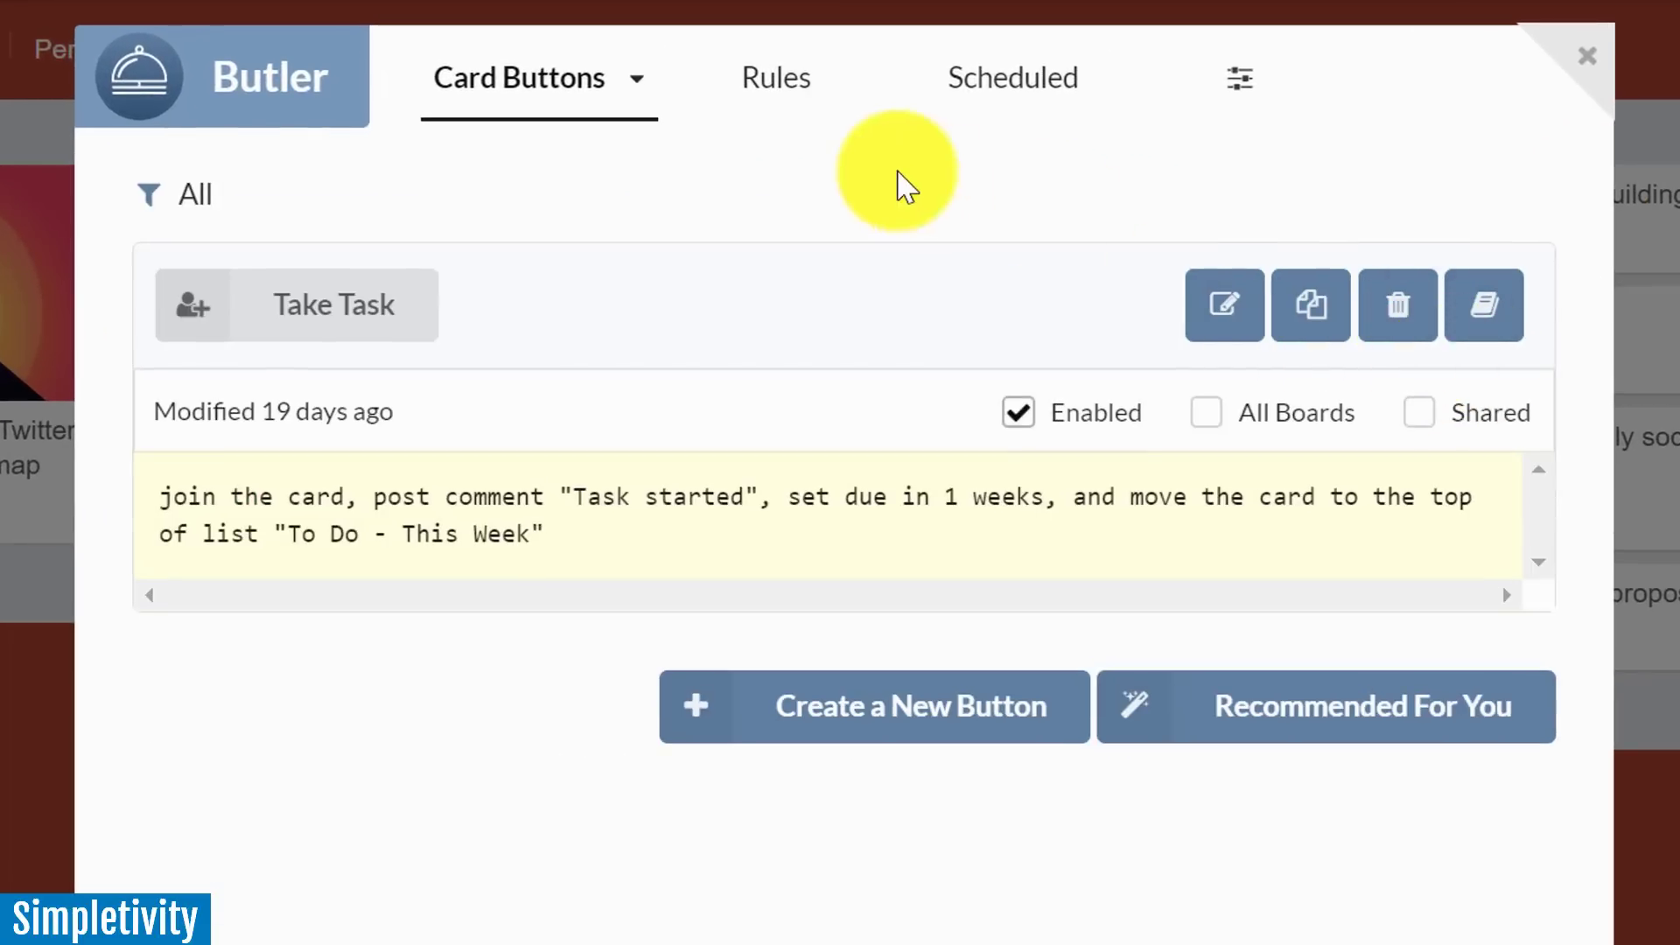
click(590, 88)
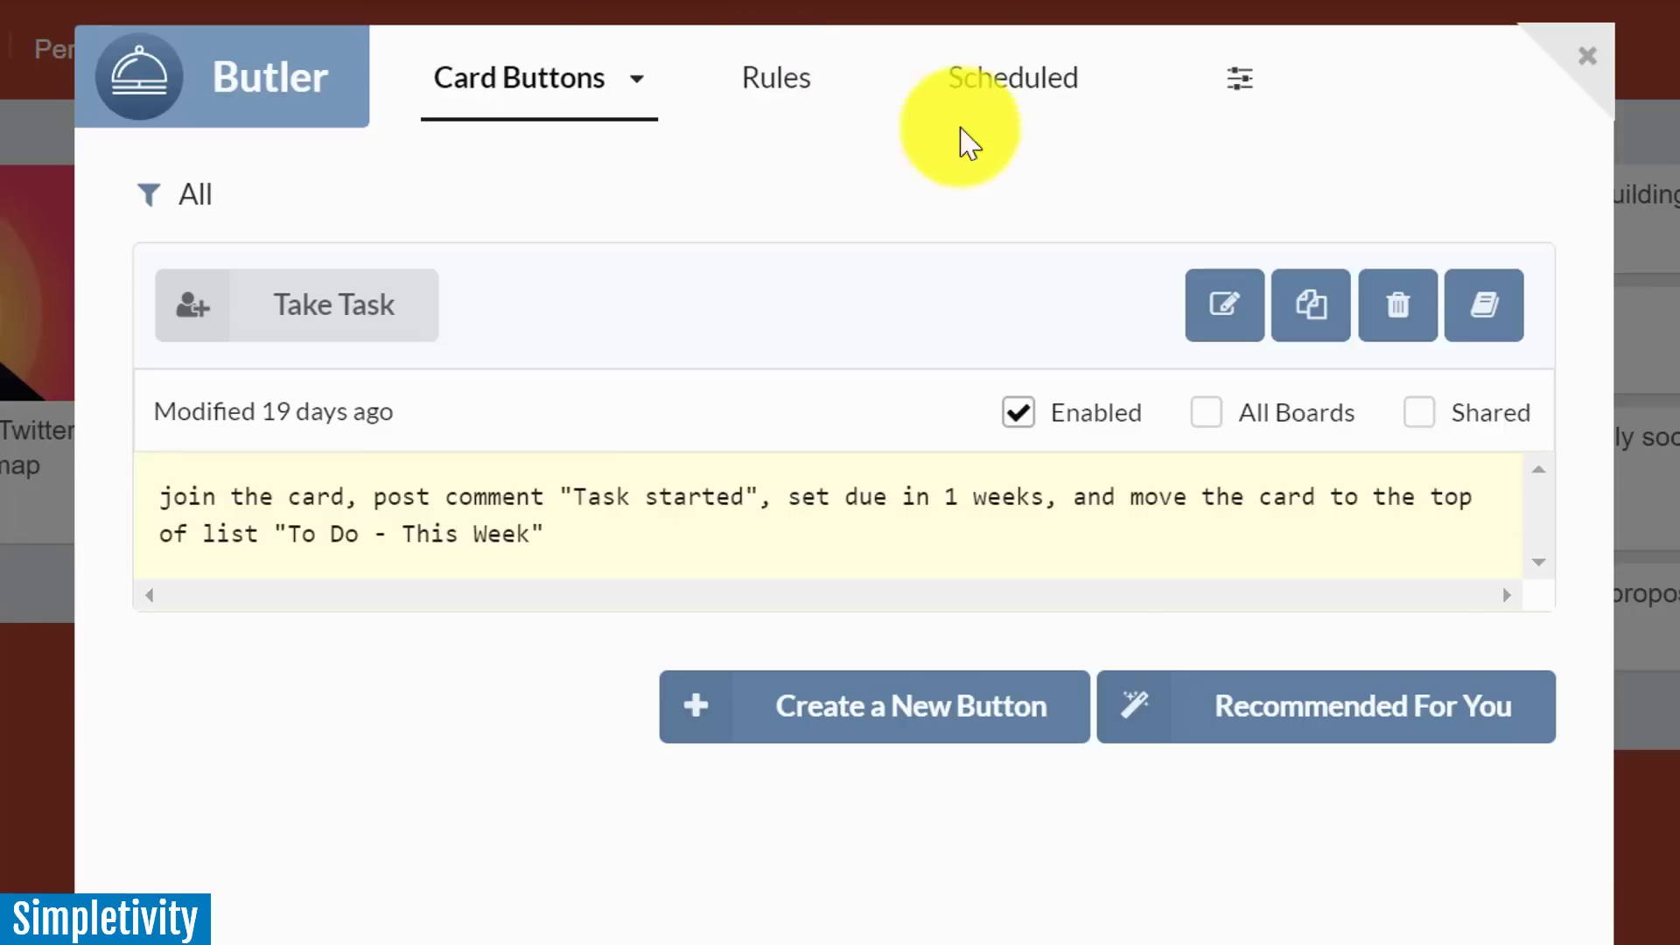
mouse_move(1013, 95)
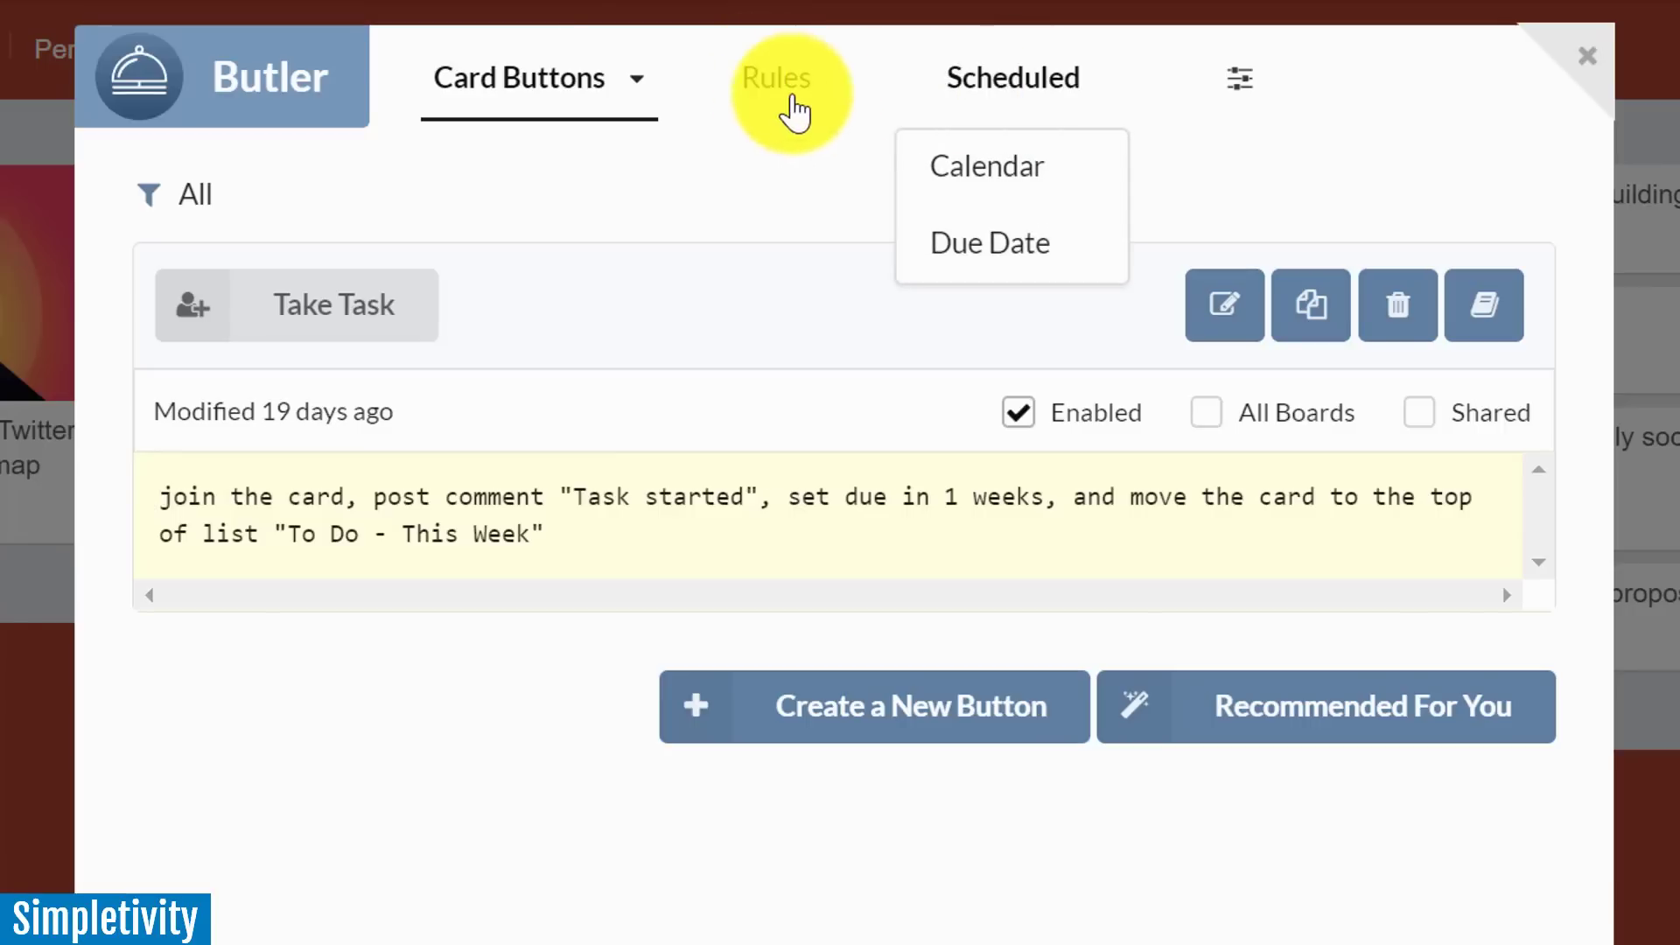
click(770, 86)
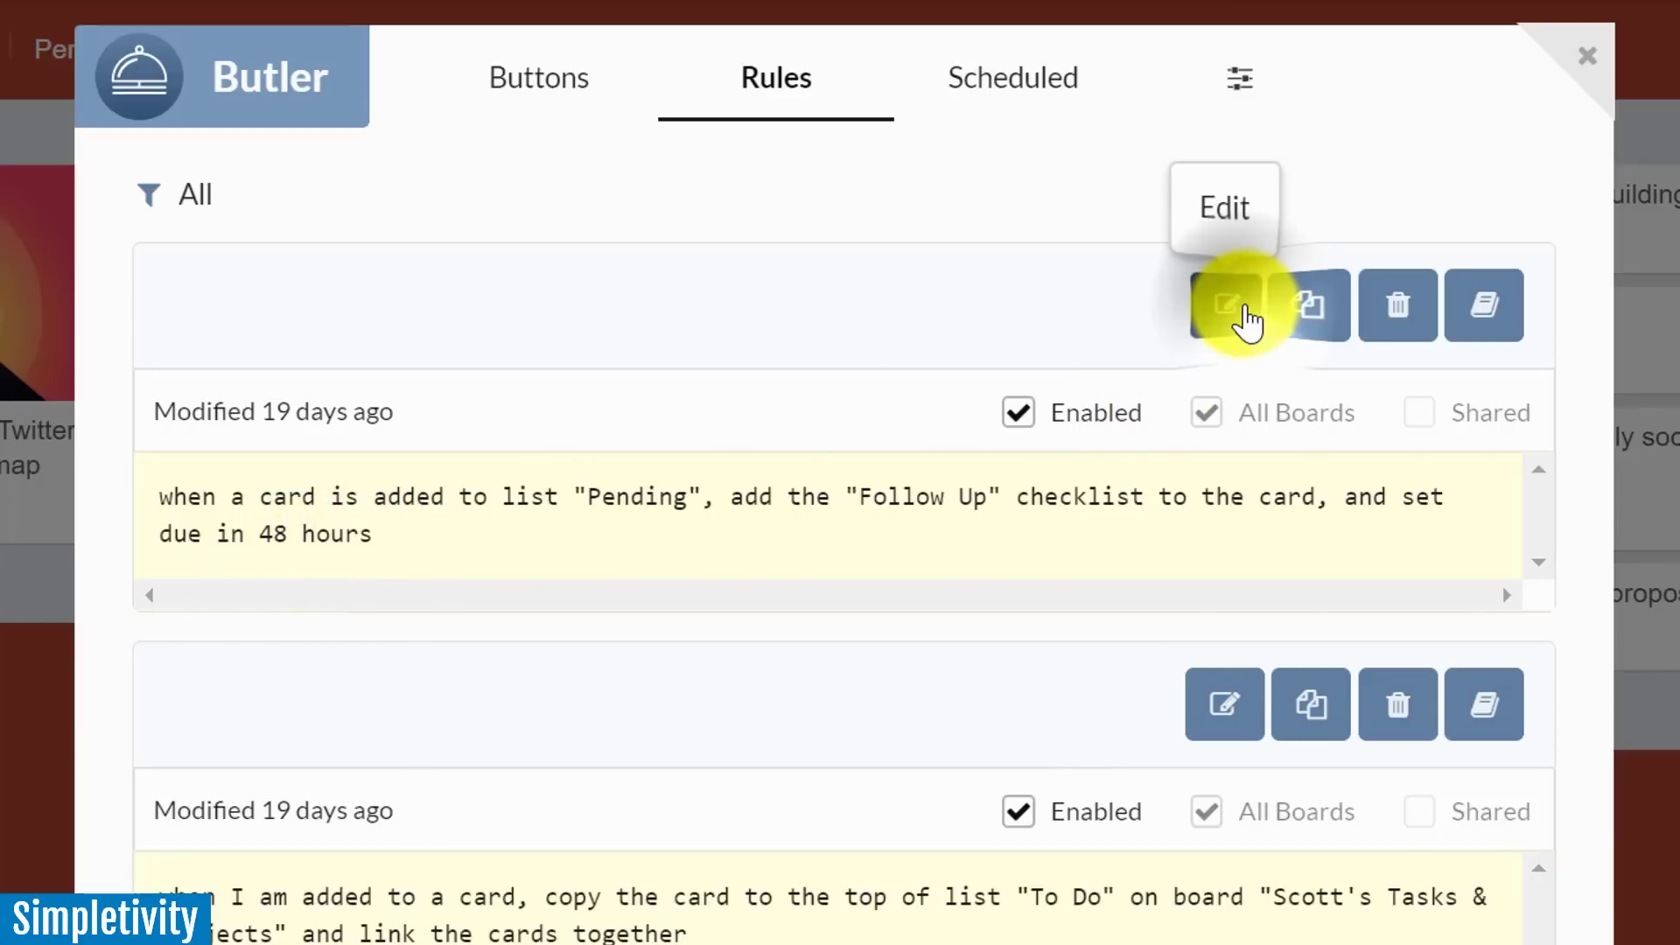
Step: Review the Pending rule's trigger and actions in the editor, then cancel without changes
click(1247, 321)
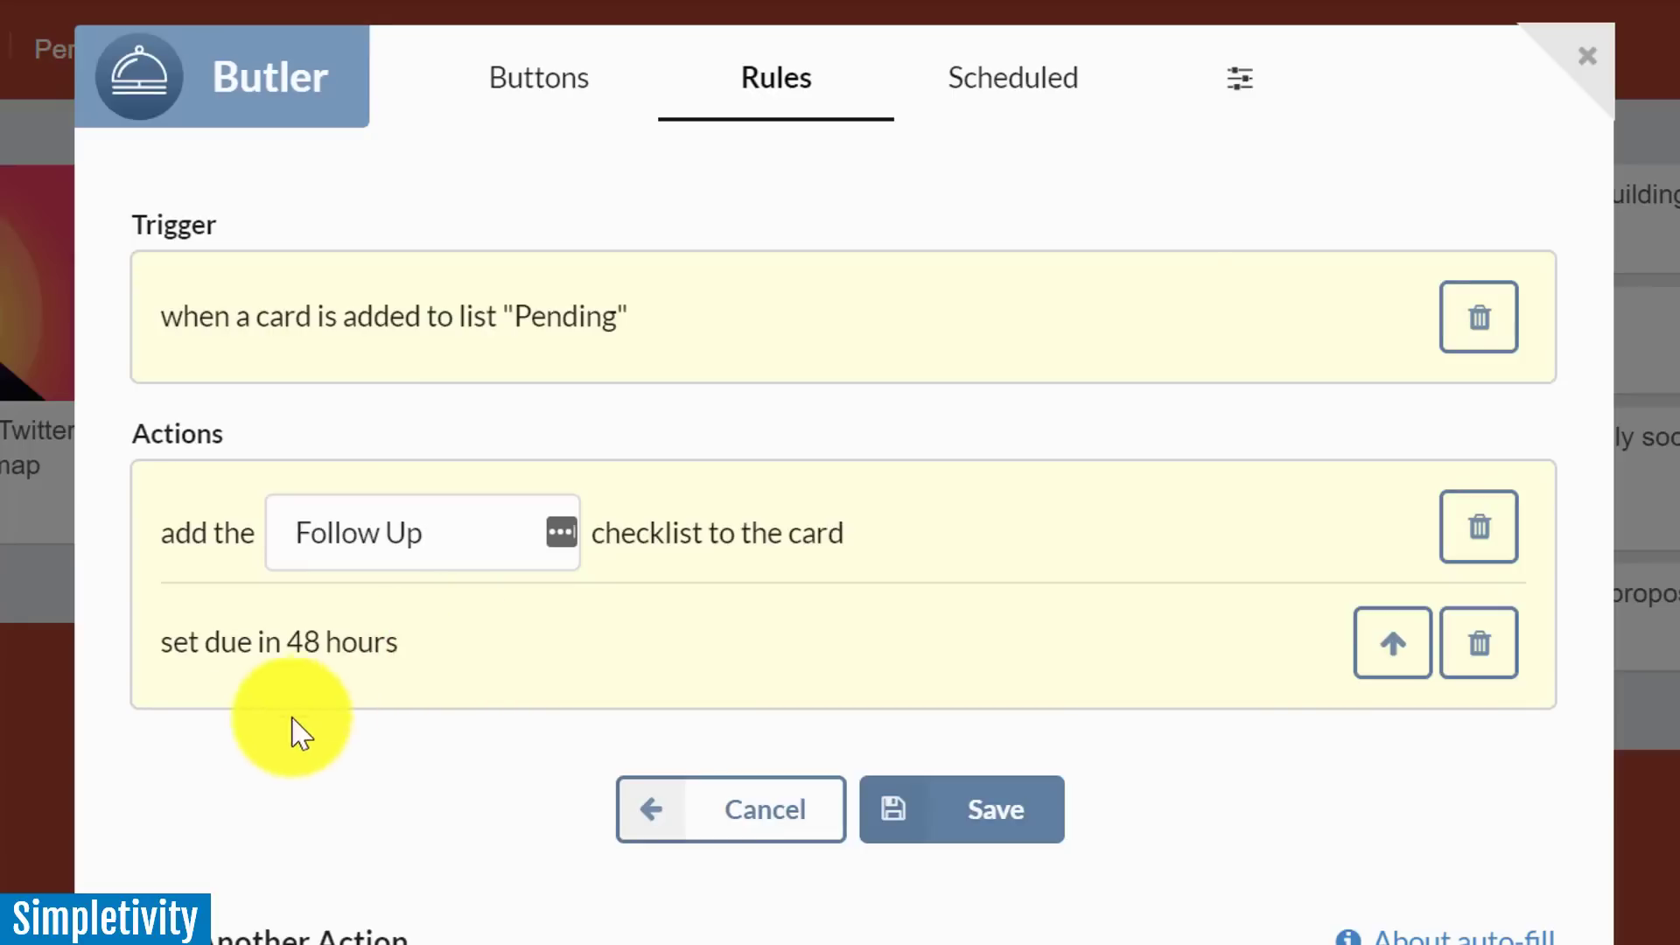
scroll(112, 878, down, 4)
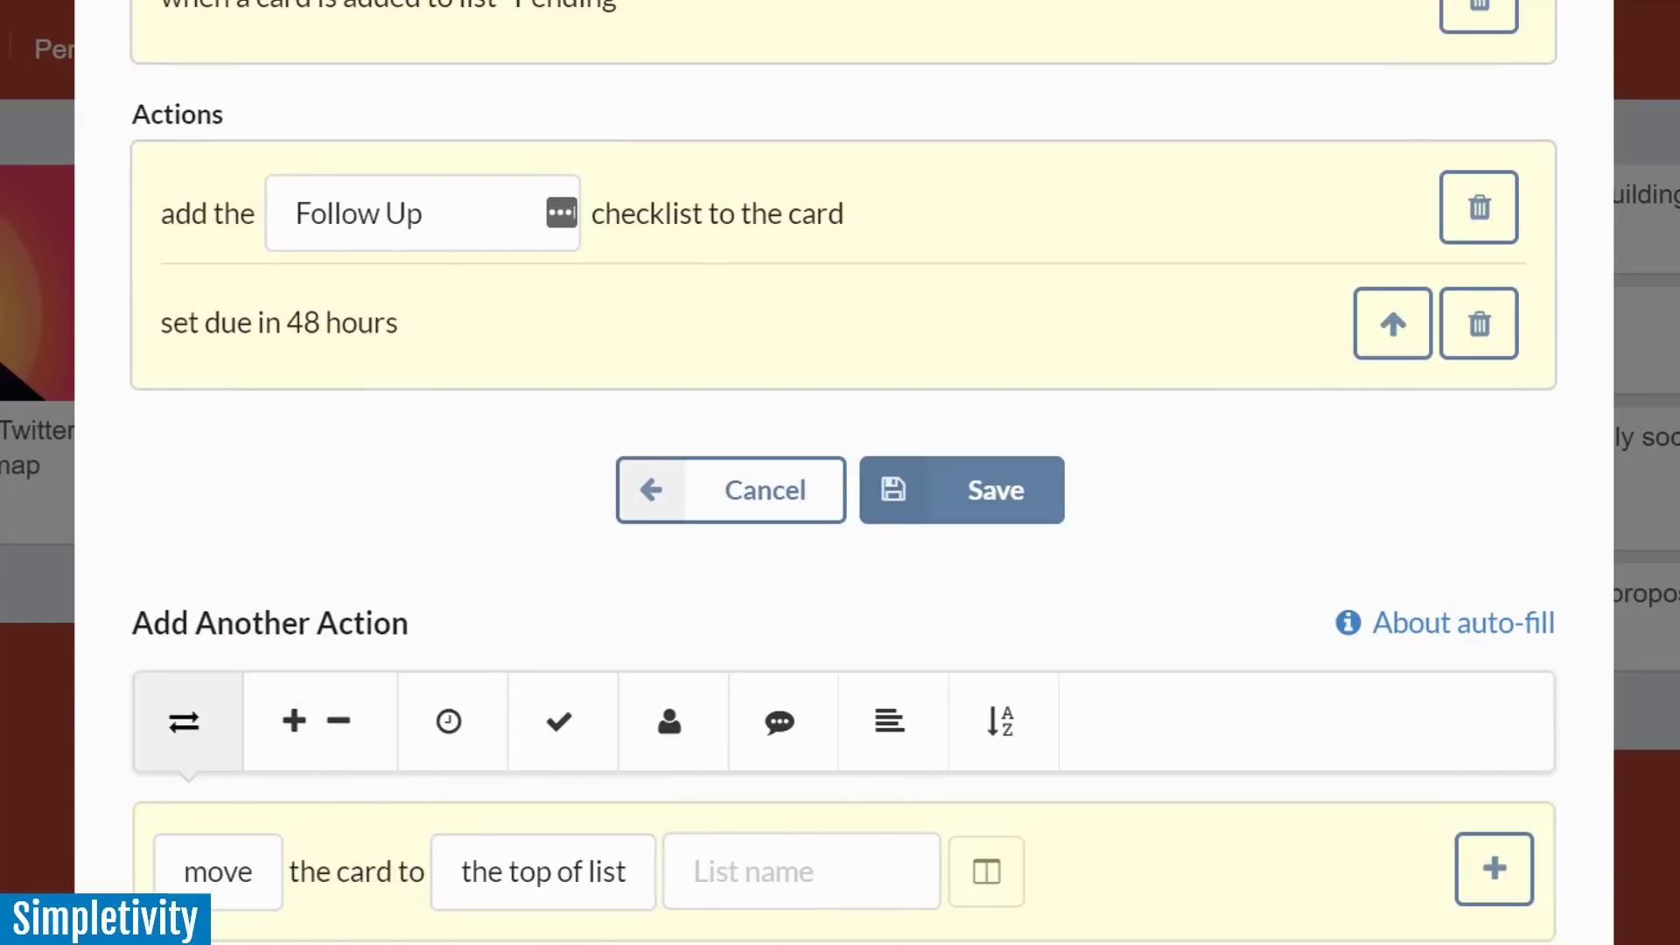
scroll(490, 762, up, 4)
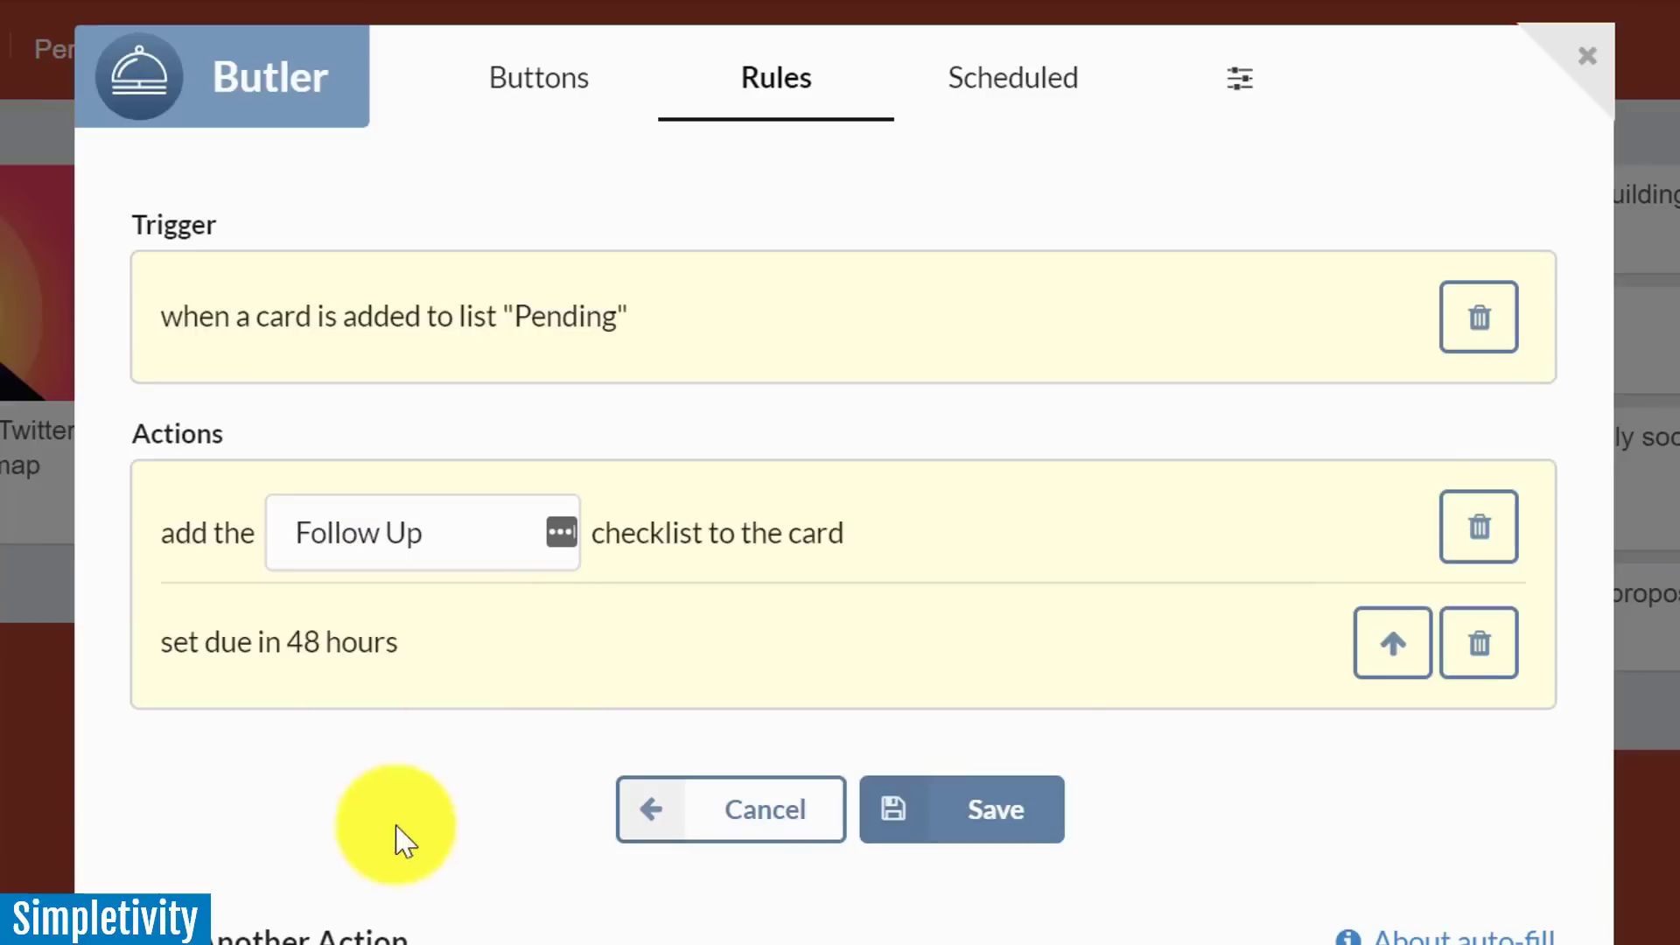
click(764, 823)
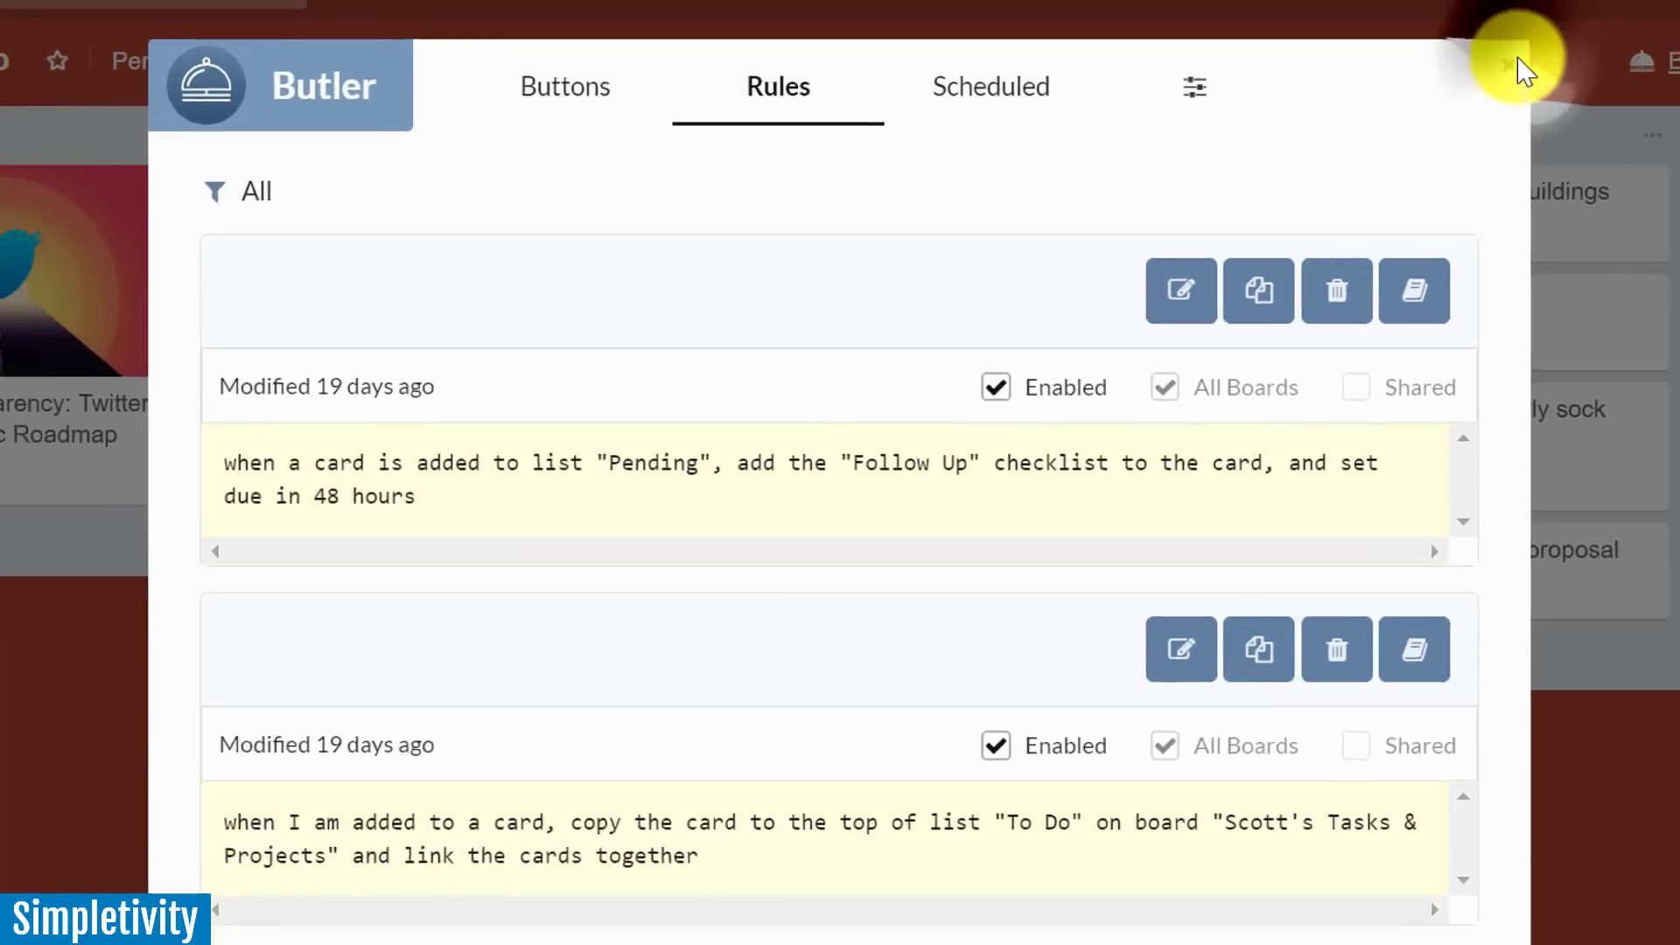
Step: Close Butler and move the 'Re-organize social media images' card into the Pending list
click(1584, 58)
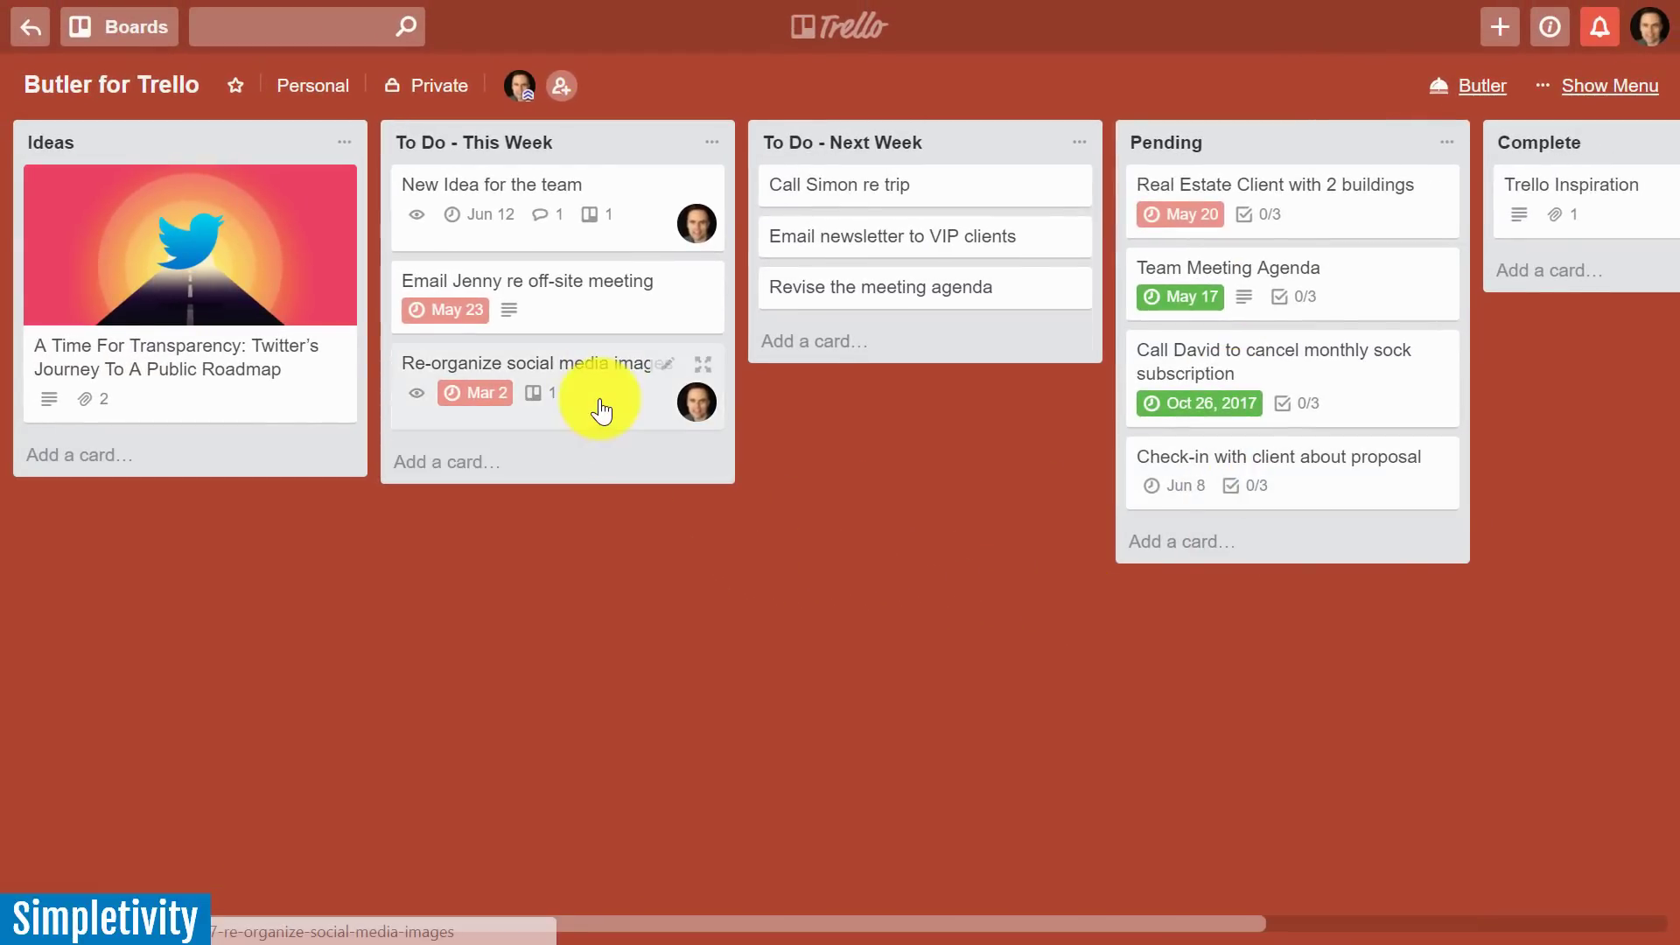
drag(601, 405, 1340, 587)
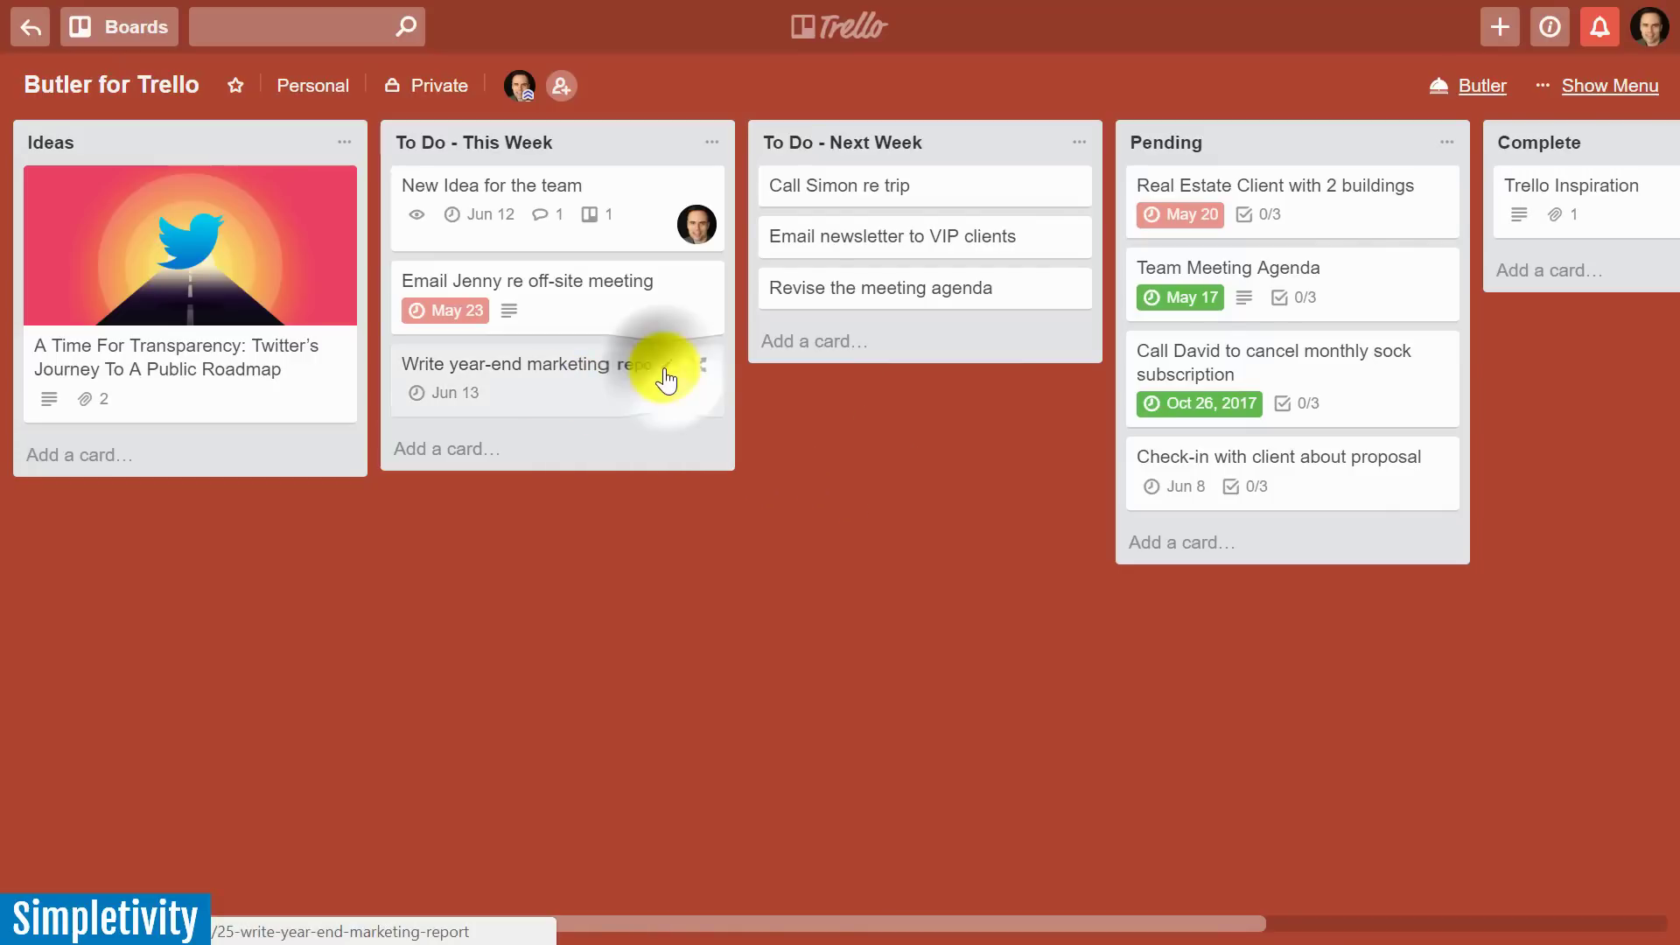
Step: Add yourself as a member of the 'Write year-end marketing report' card via quick edit
click(665, 369)
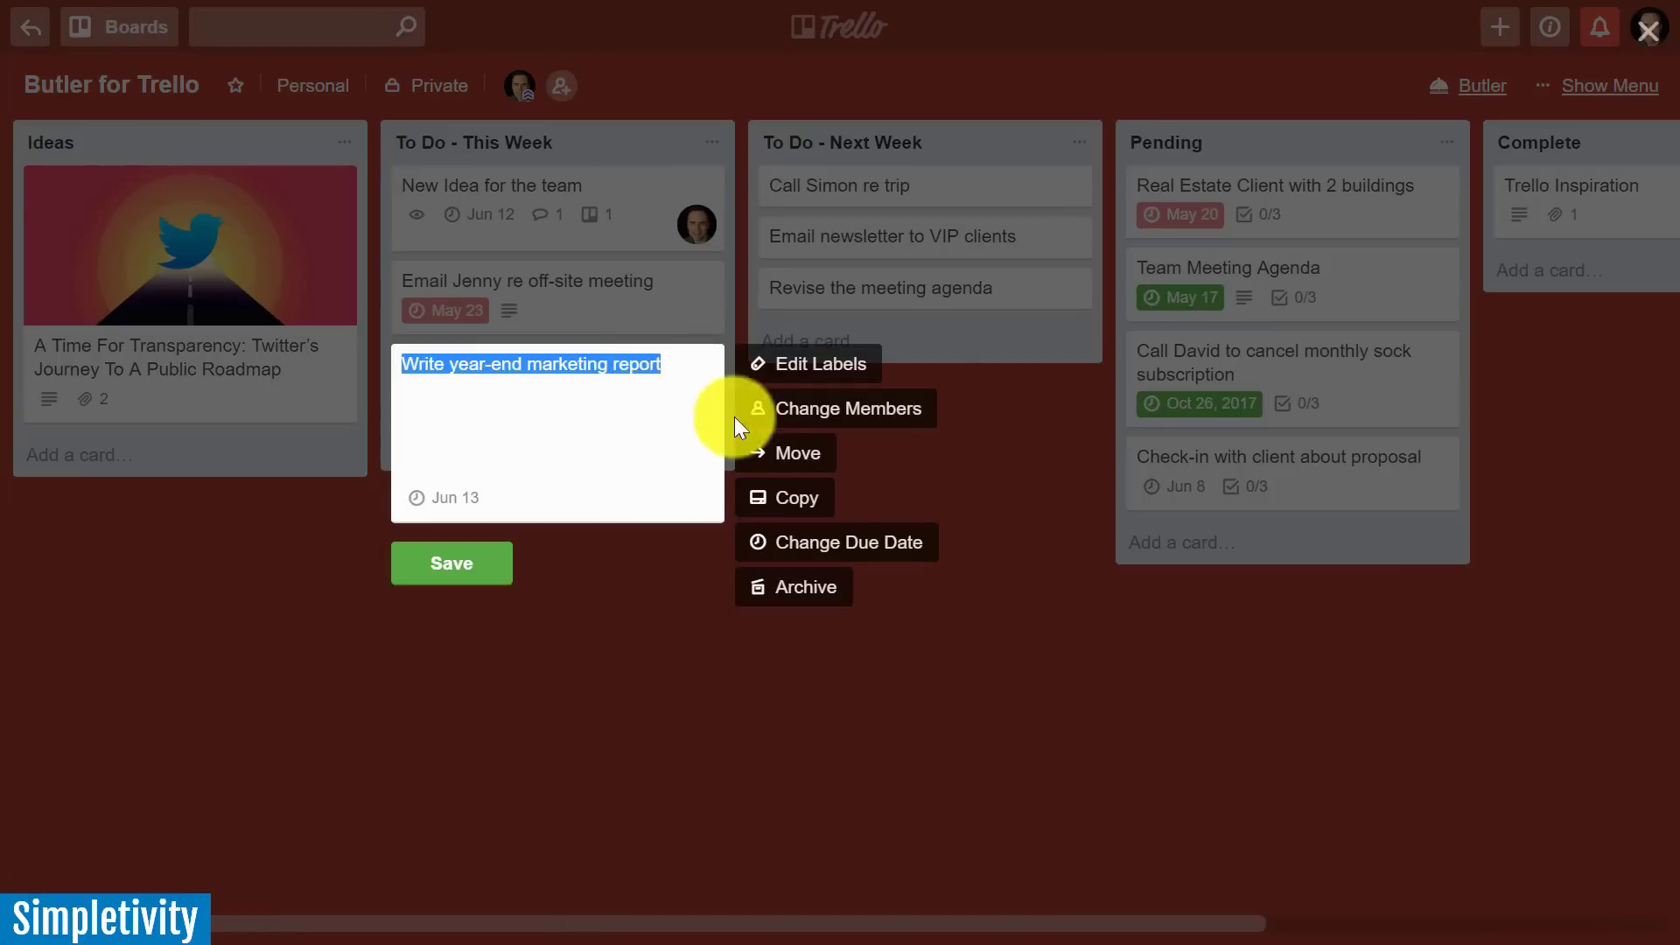
click(806, 407)
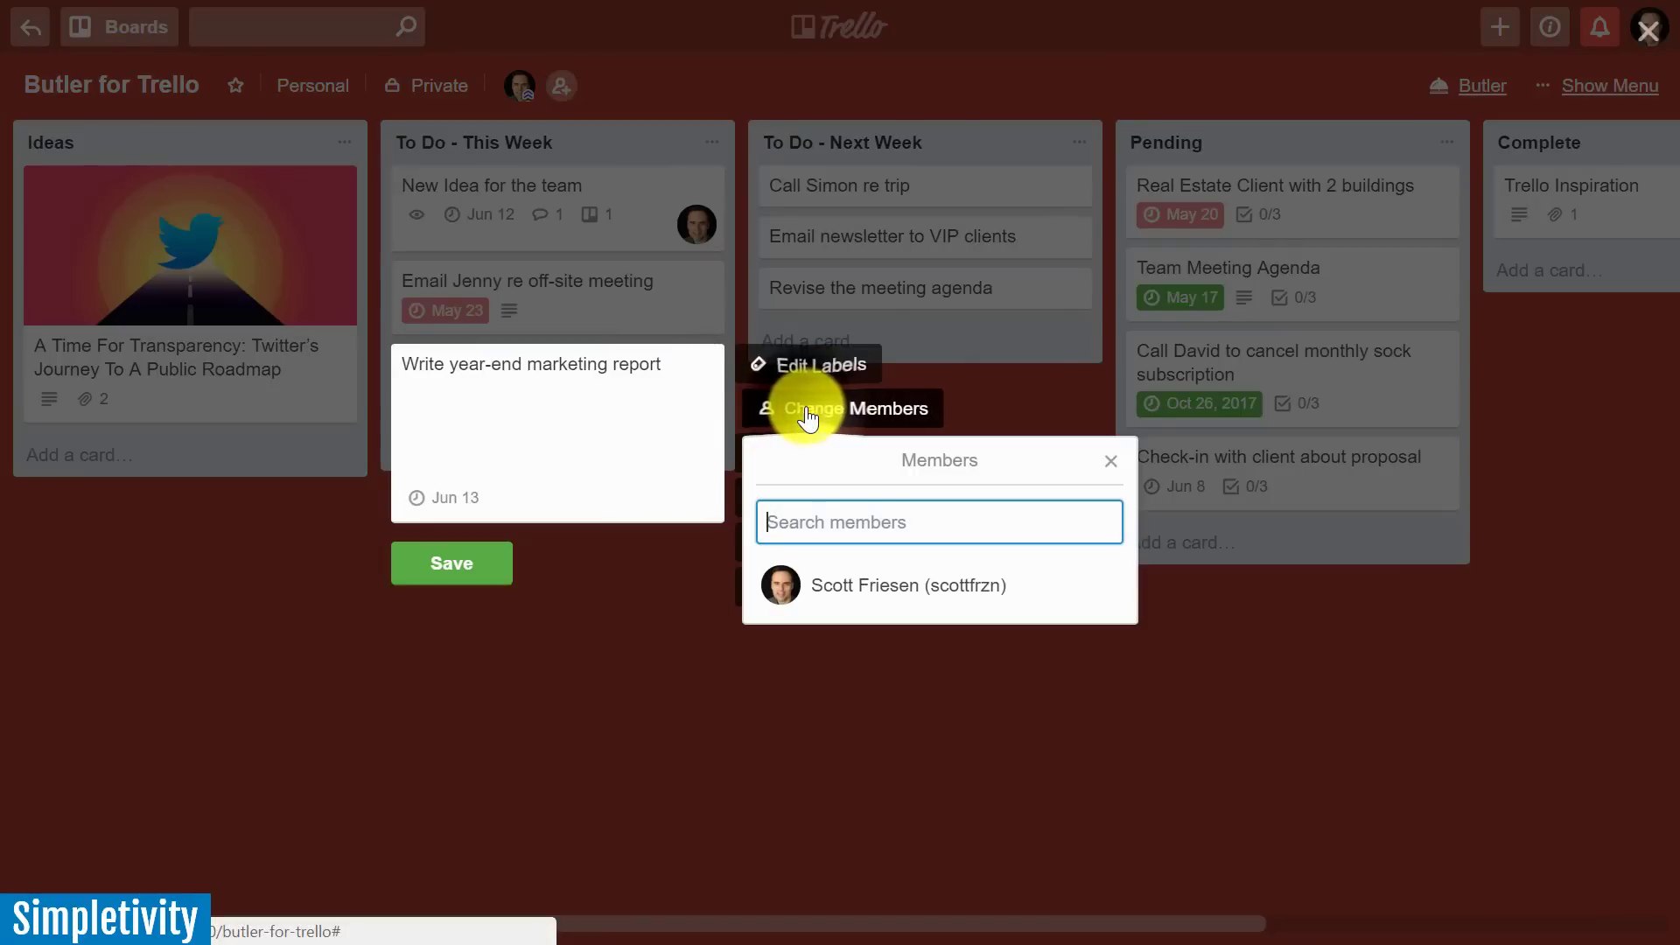
click(832, 595)
click(459, 569)
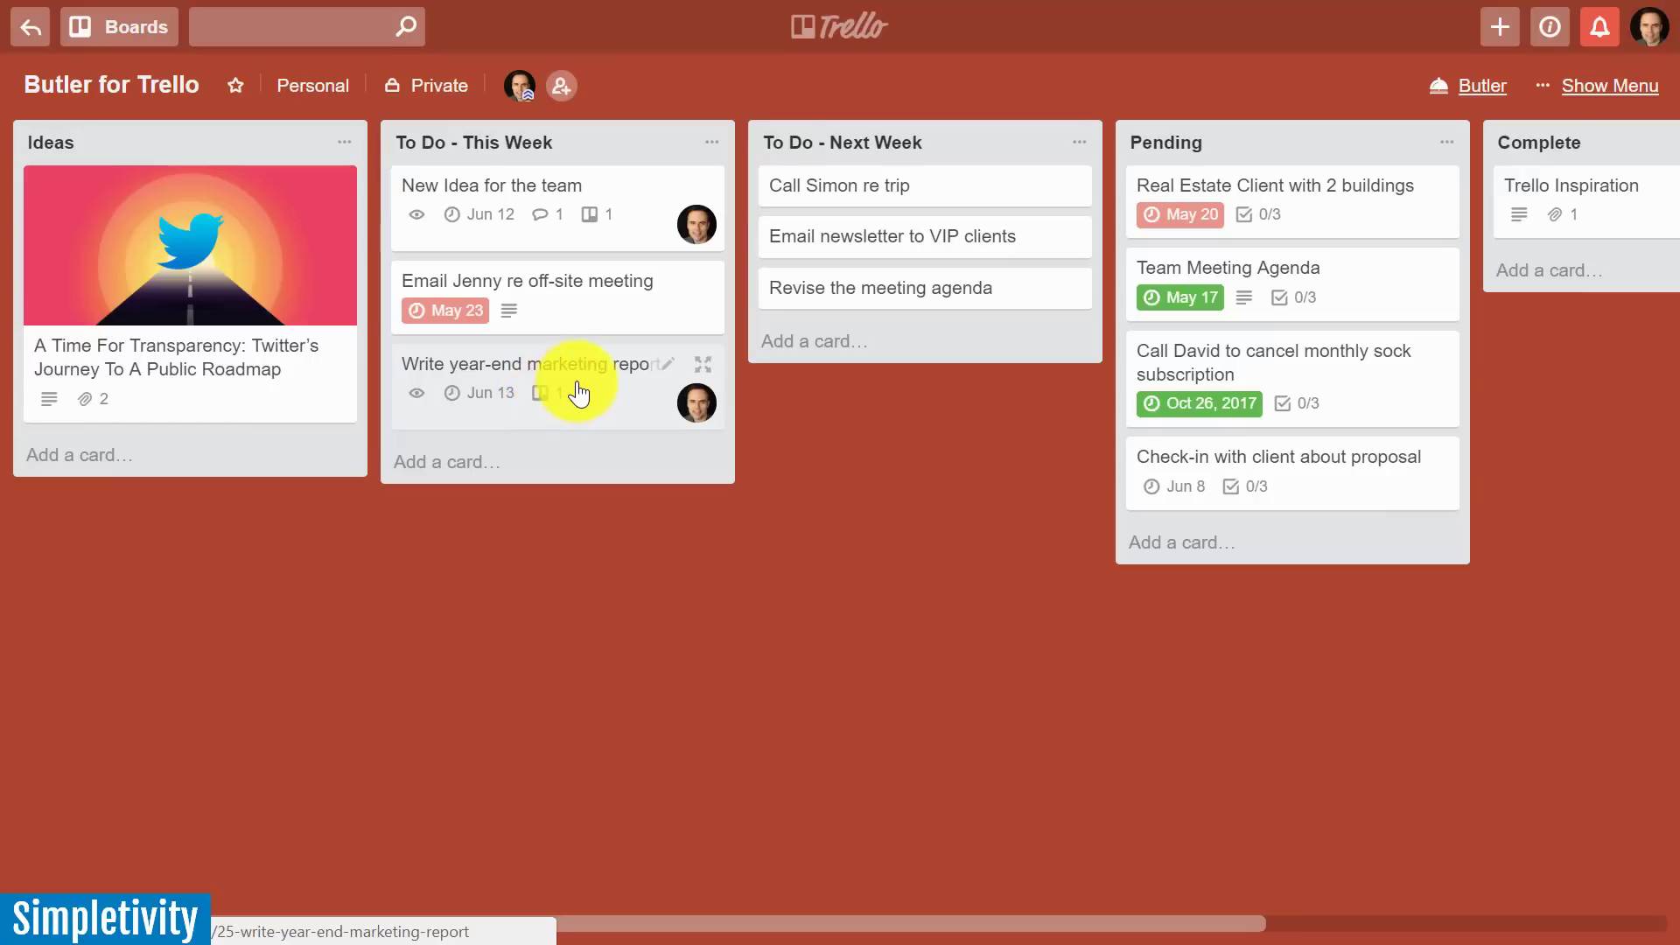
Step: Follow the card's Trello attachment to its linked copy on the personal Tasks & Projects board
click(574, 389)
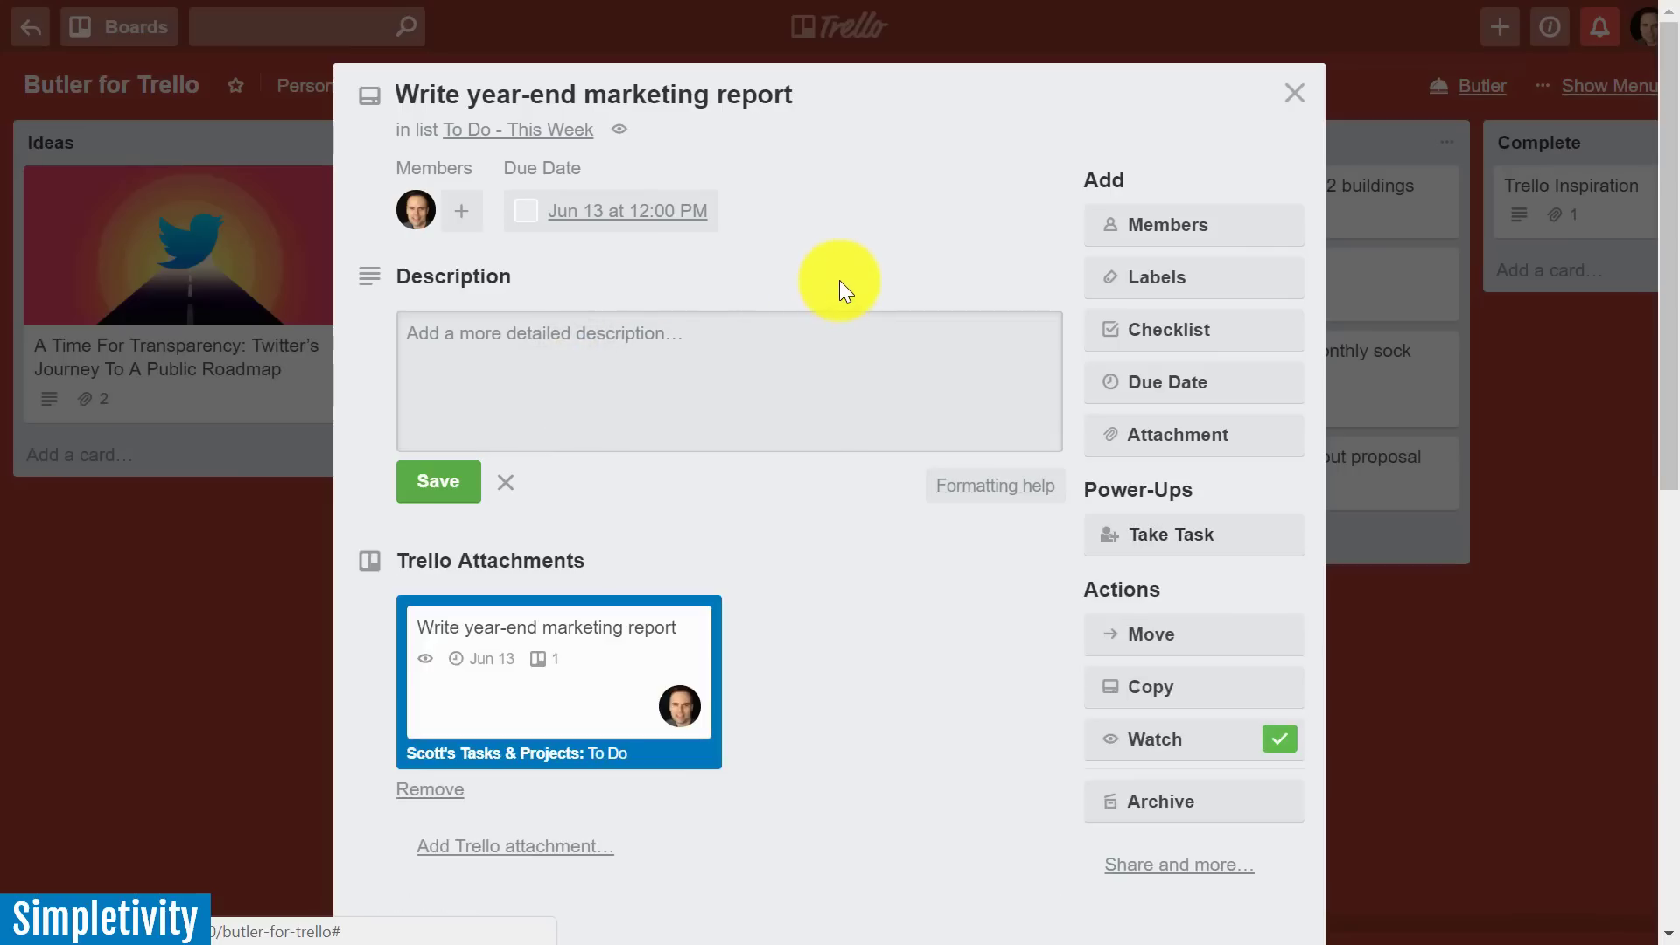
scroll(839, 280, down, 3)
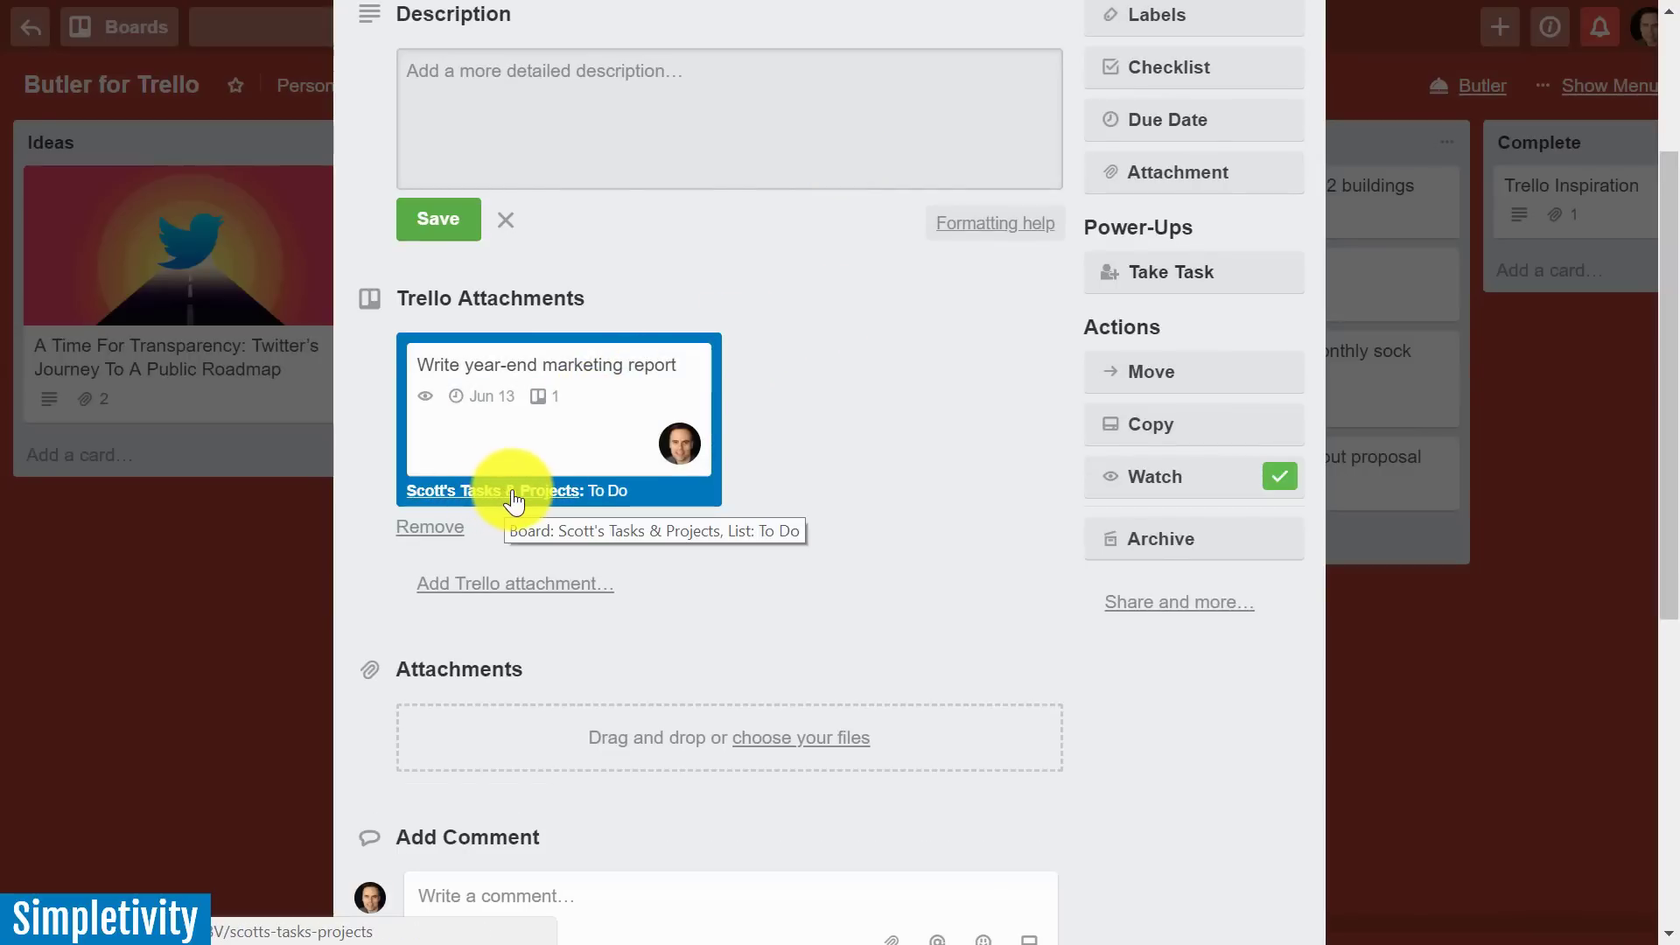
scroll(782, 442, up, 3)
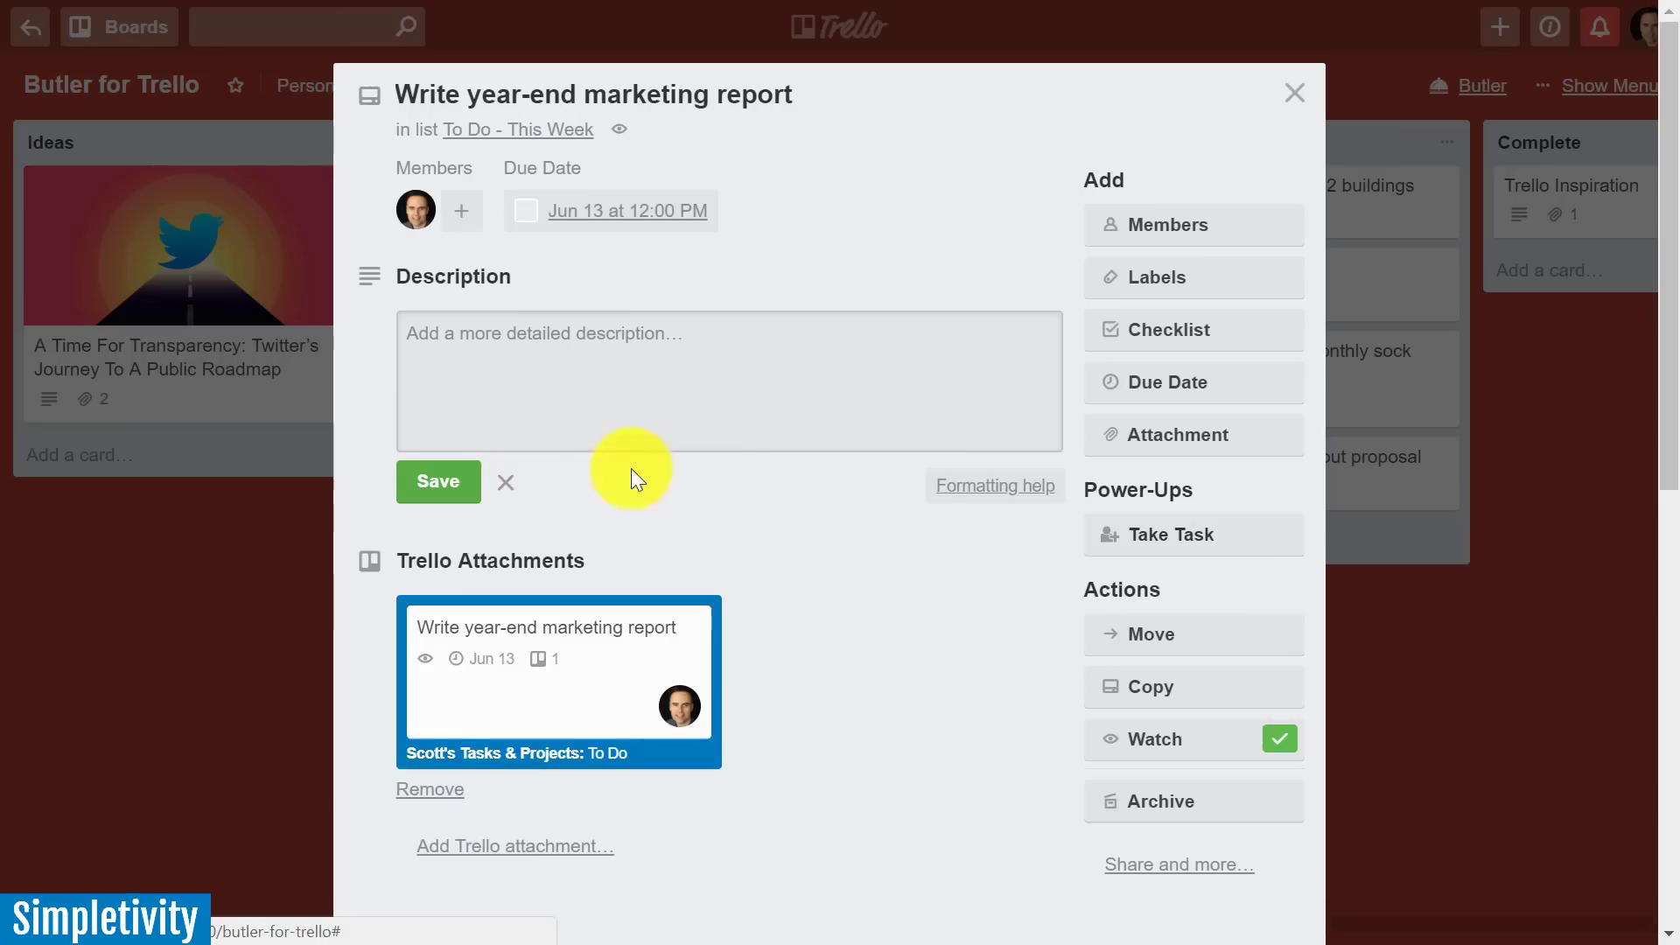
scroll(773, 453, down, 3)
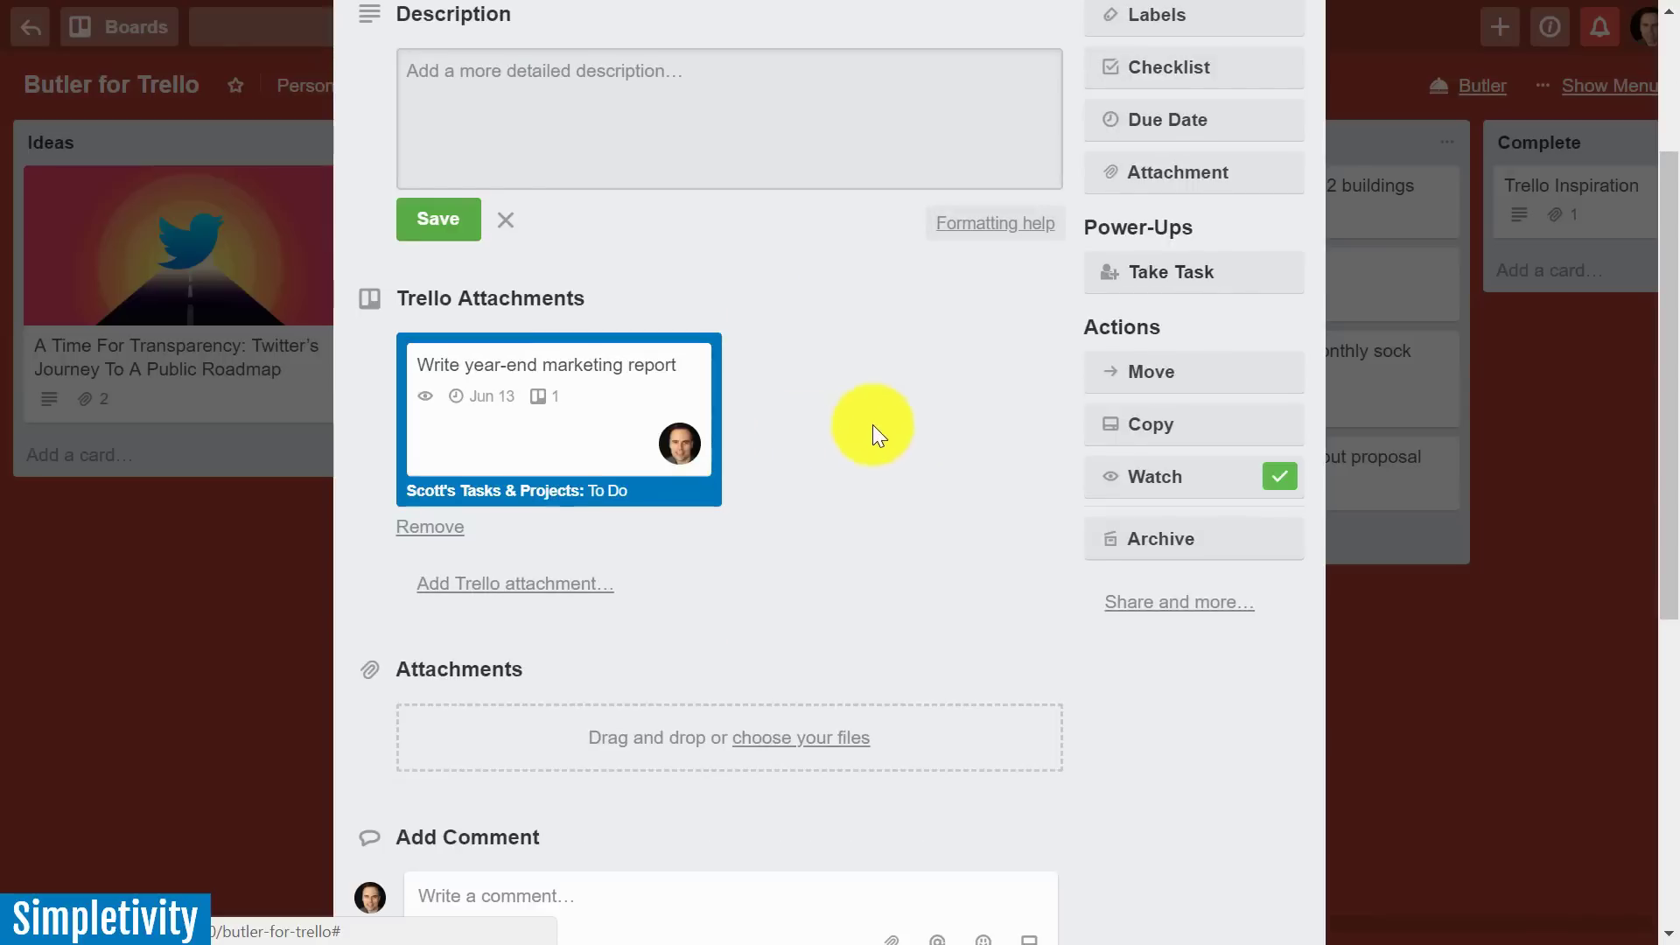
scroll(879, 421, up, 3)
scroll(842, 454, down, 2)
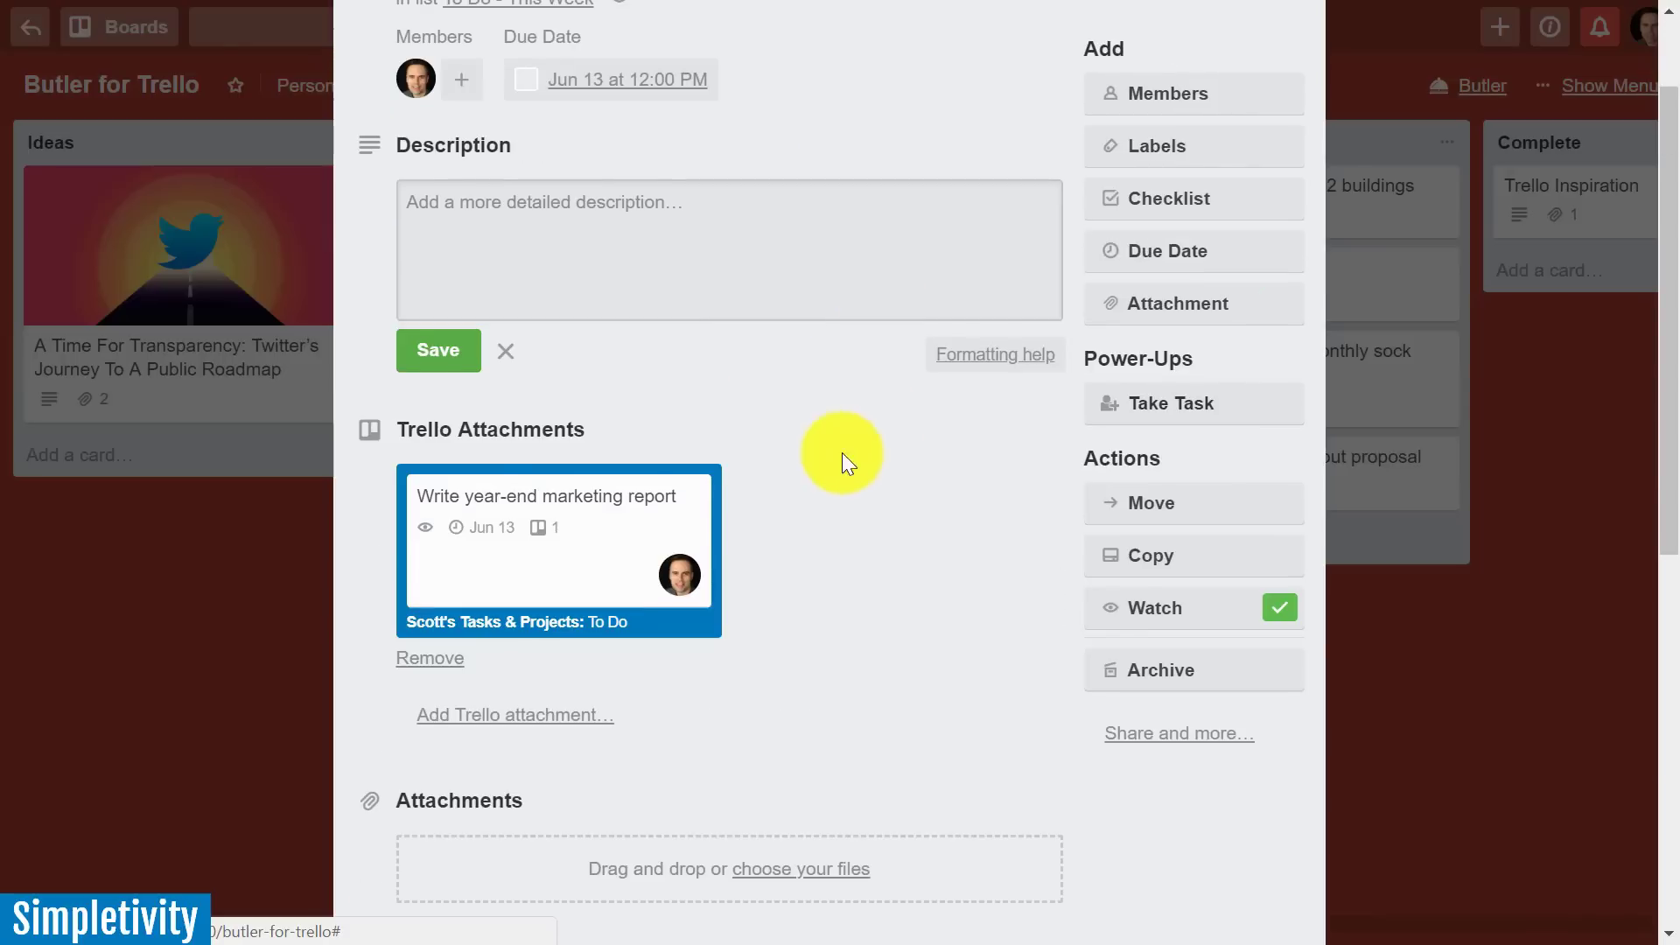
click(596, 532)
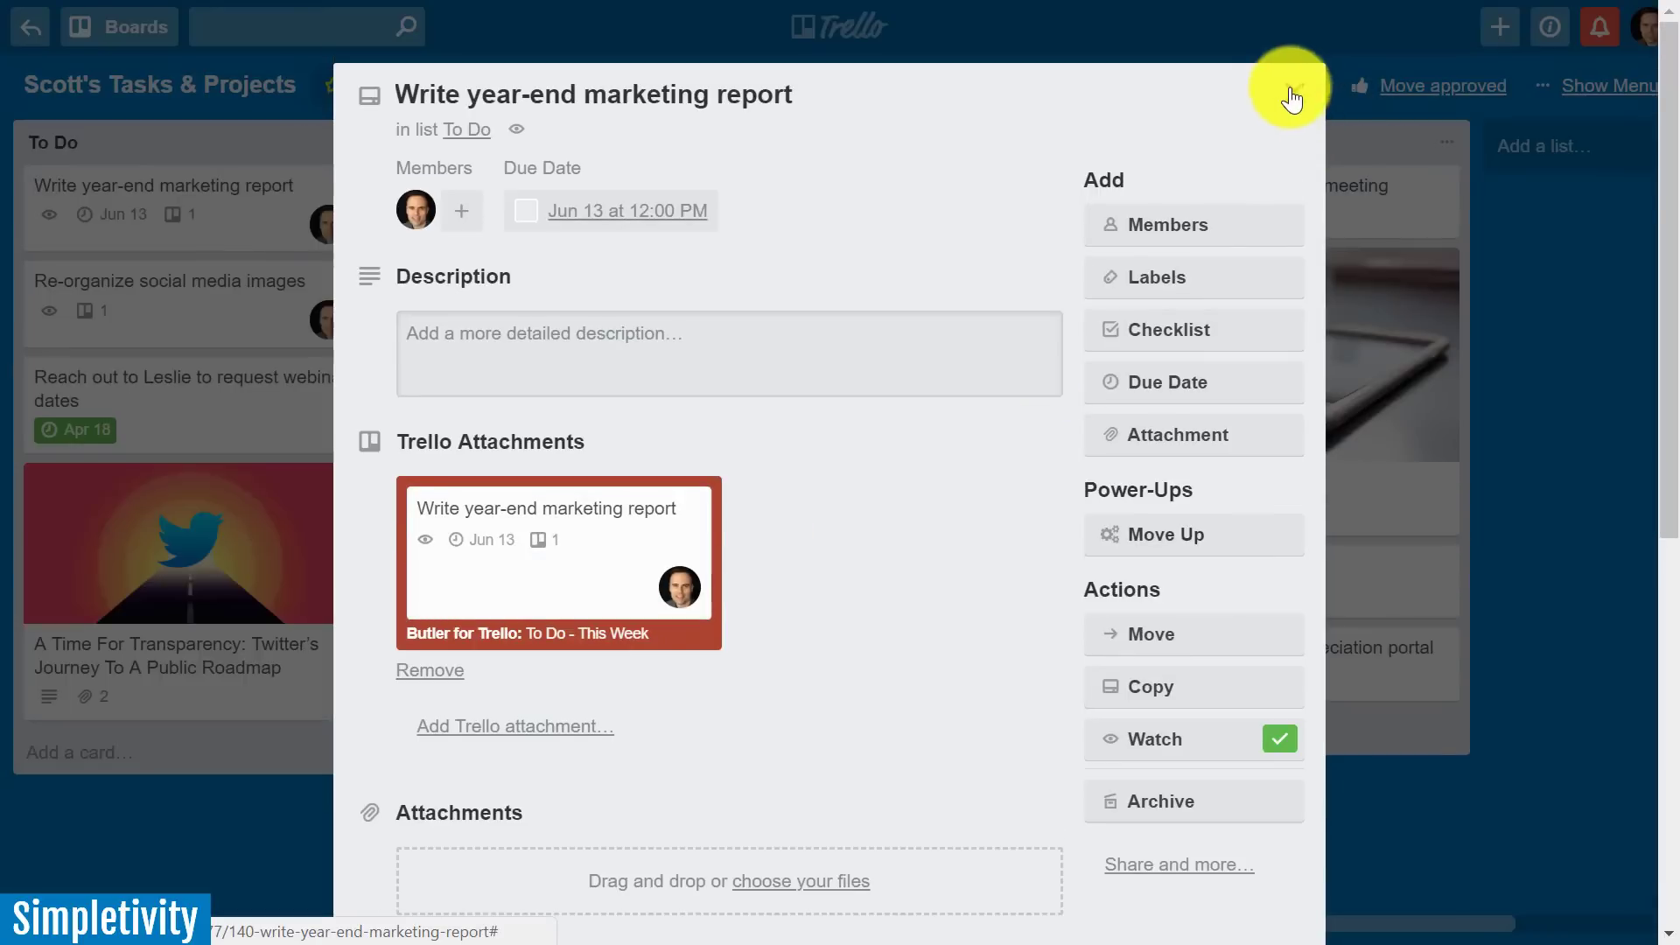
click(1293, 93)
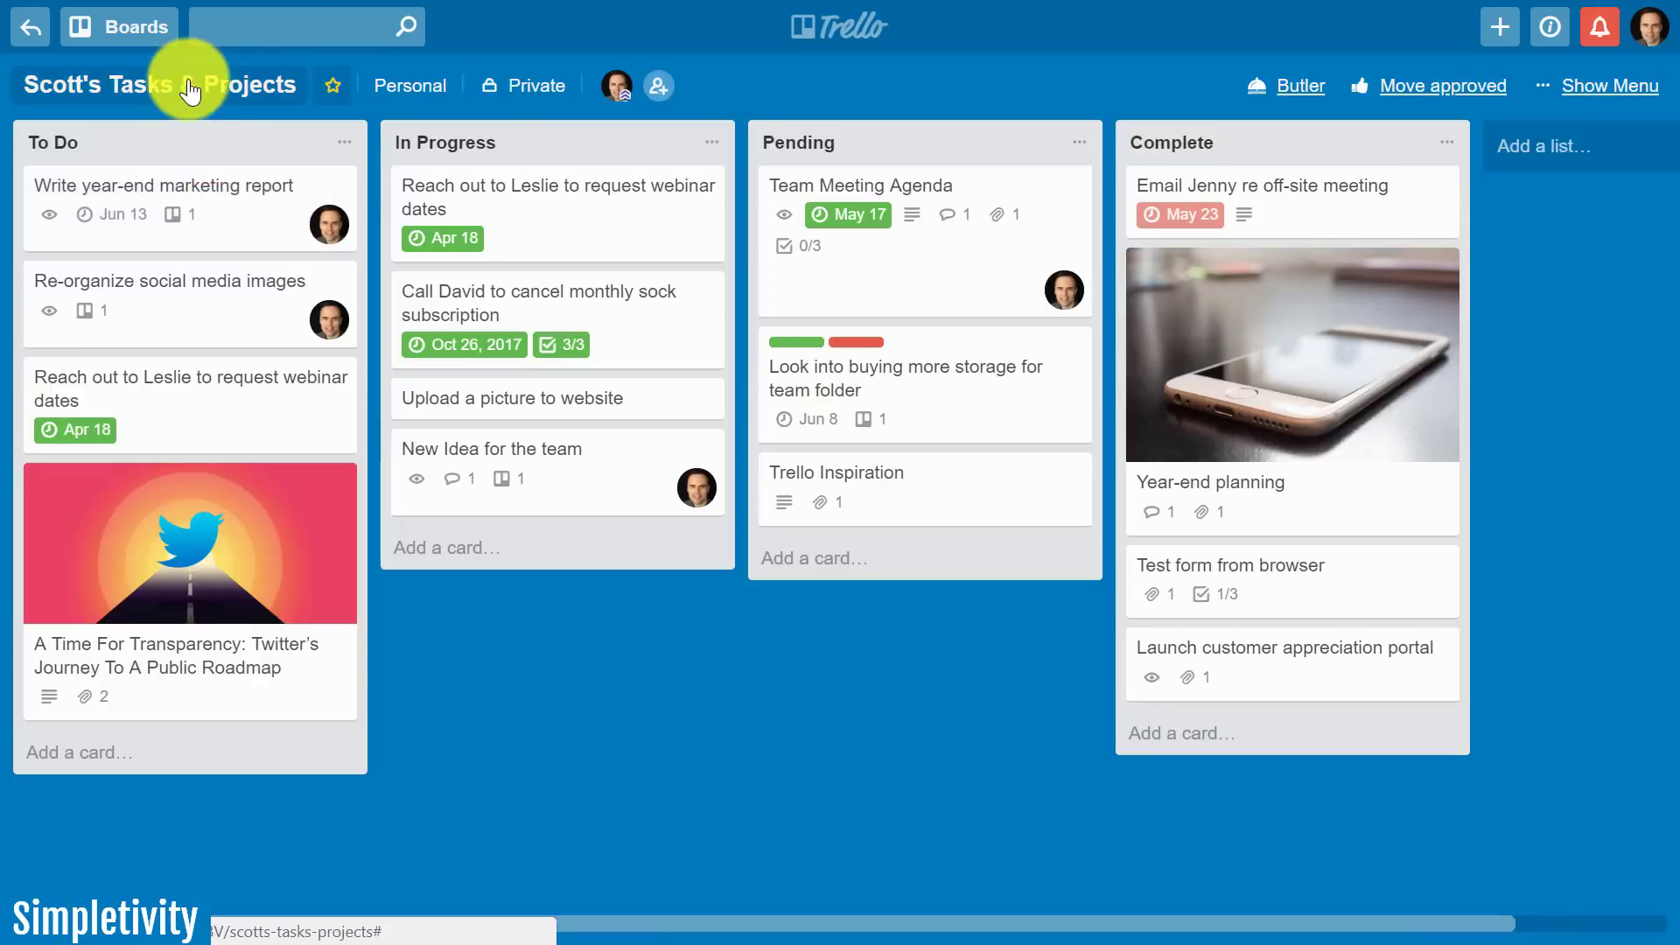
Step: Open the copied 'Write year-end marketing report' card, review its details, and close it
click(233, 214)
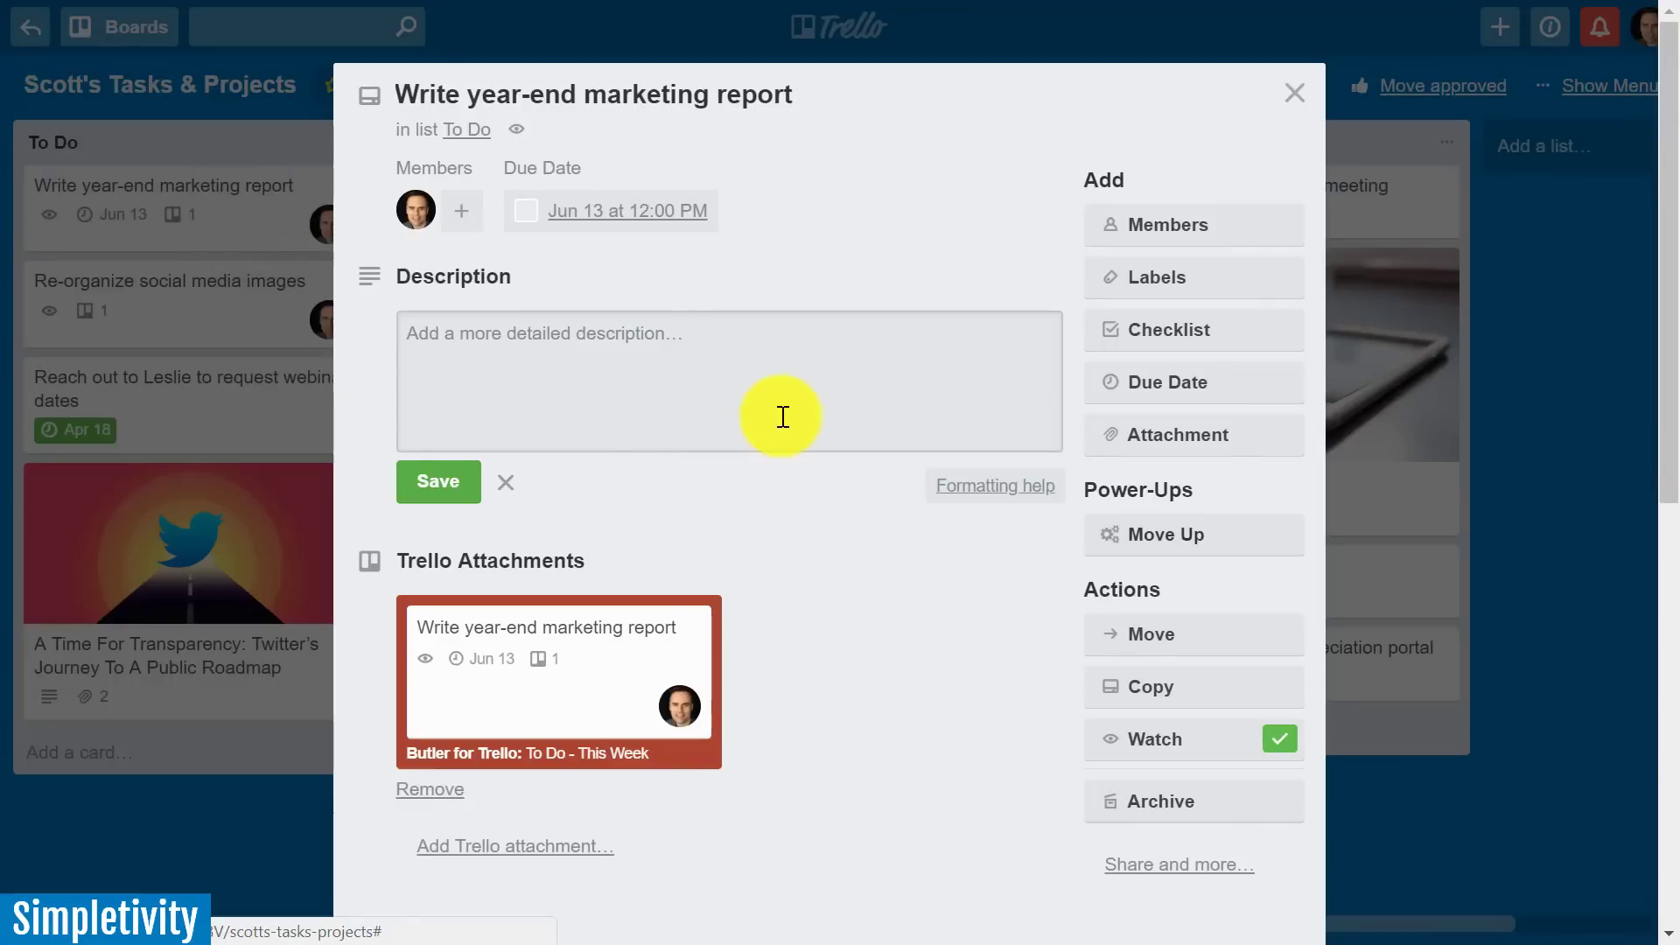
scroll(769, 455, down, 2)
scroll(769, 455, up, 2)
scroll(769, 455, down, 2)
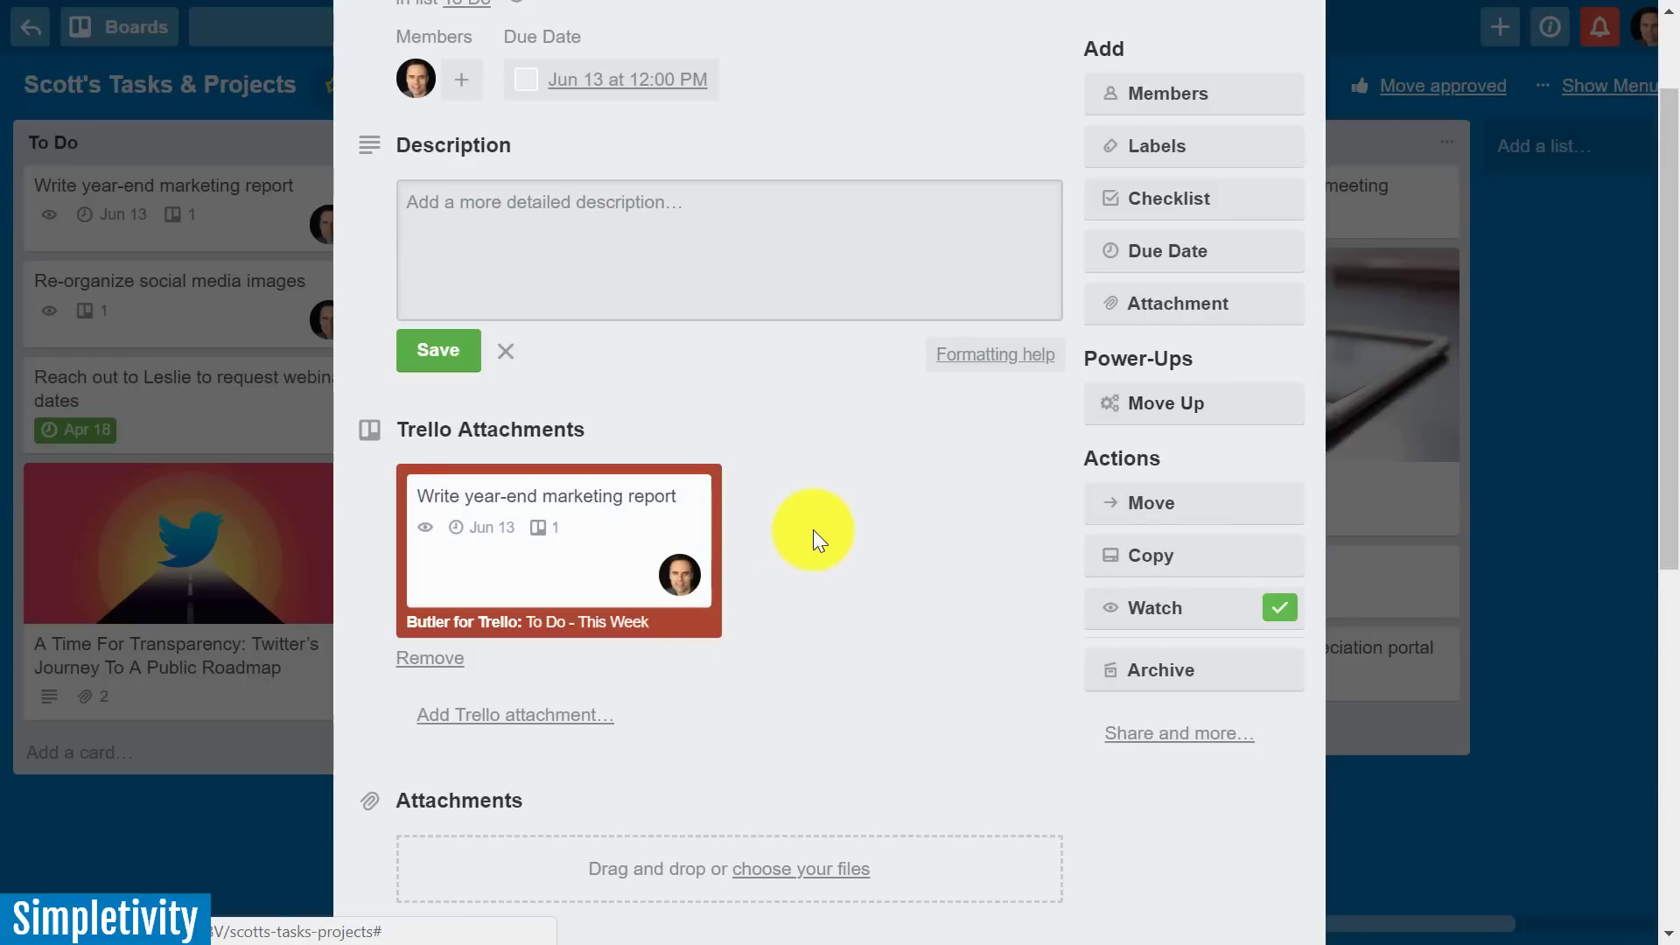
scroll(812, 529, up, 2)
click(1297, 93)
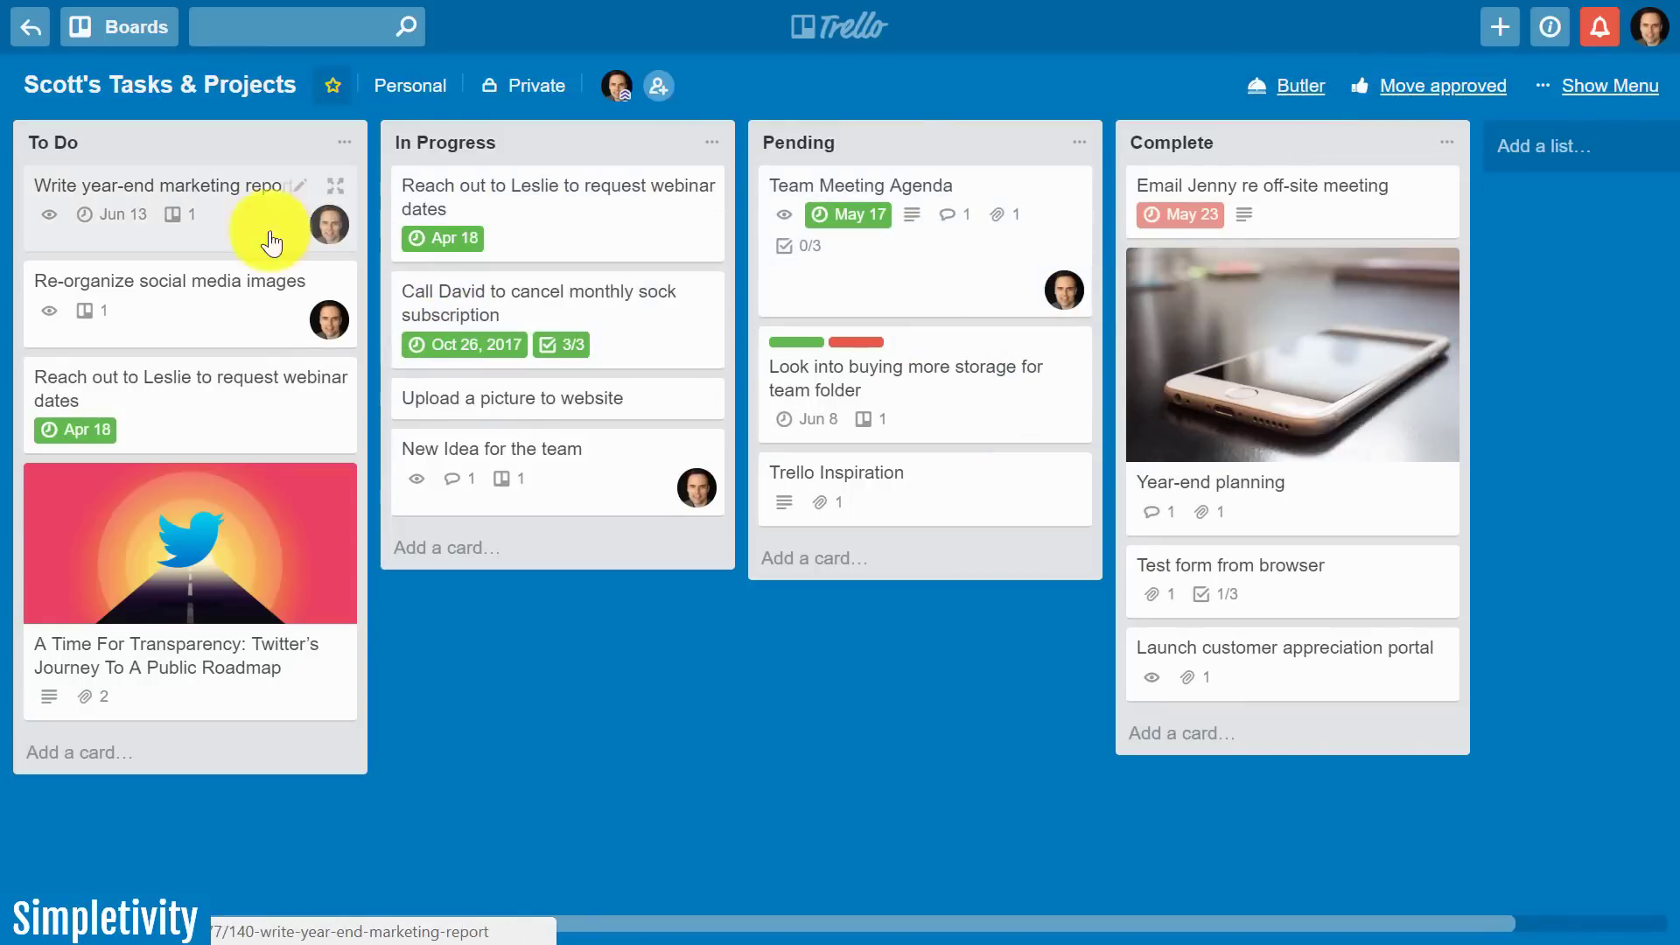
Step: Follow the copied card's Trello attachment back to the original on the Butler for Trello board
click(251, 210)
scroll(651, 444, down, 3)
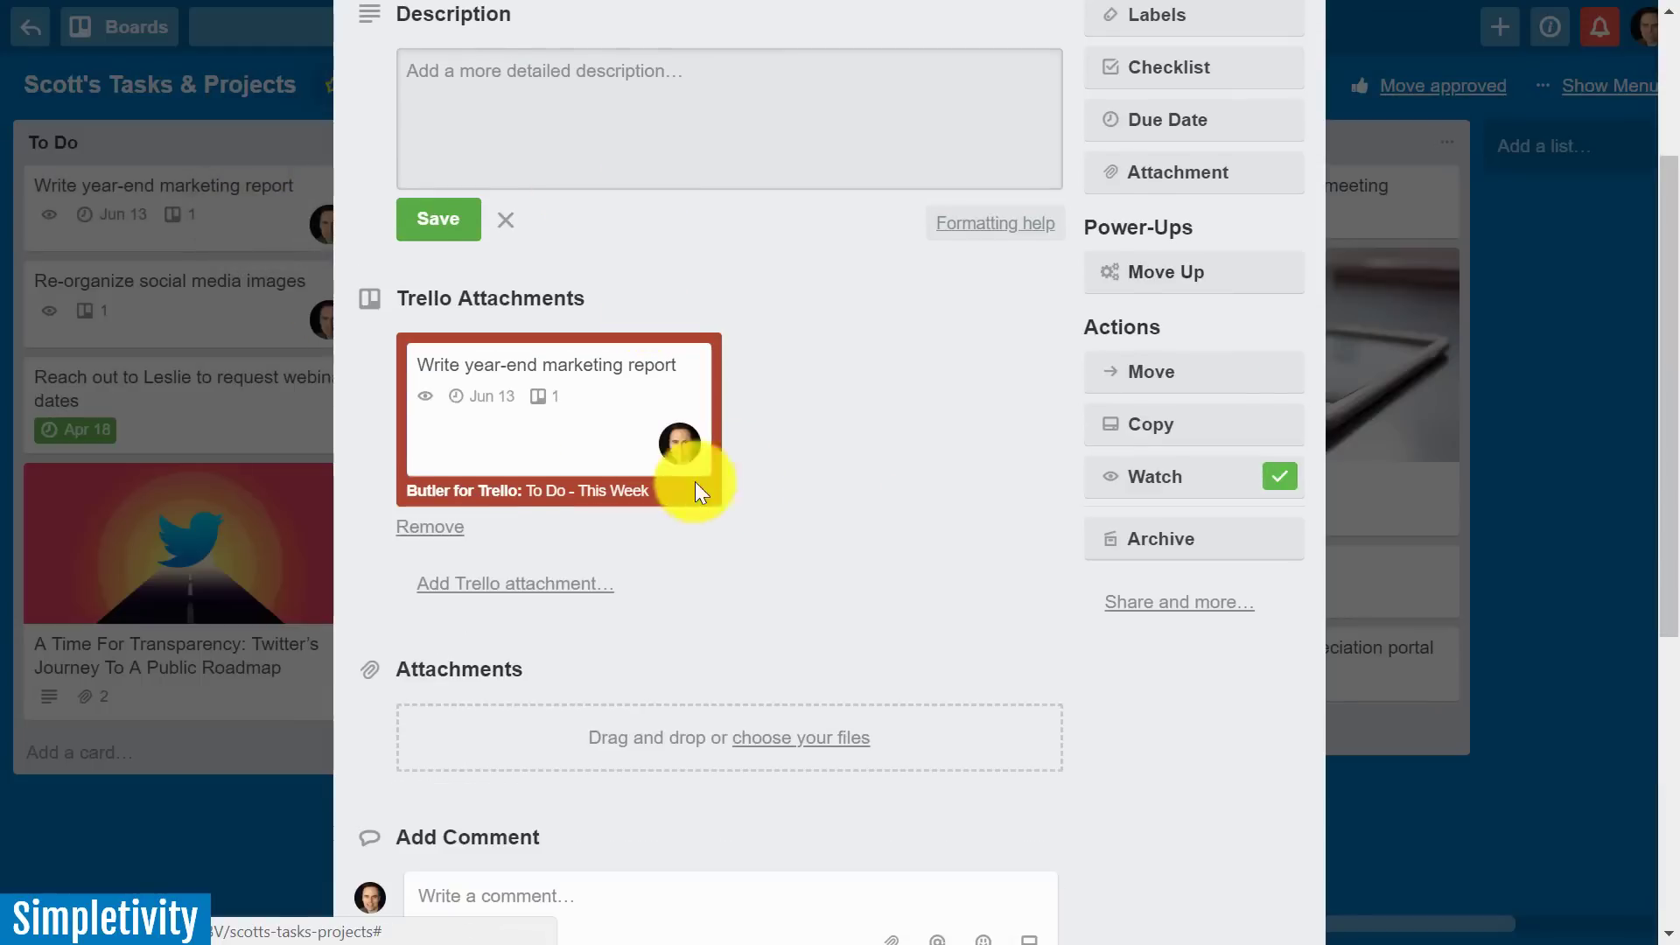
click(580, 432)
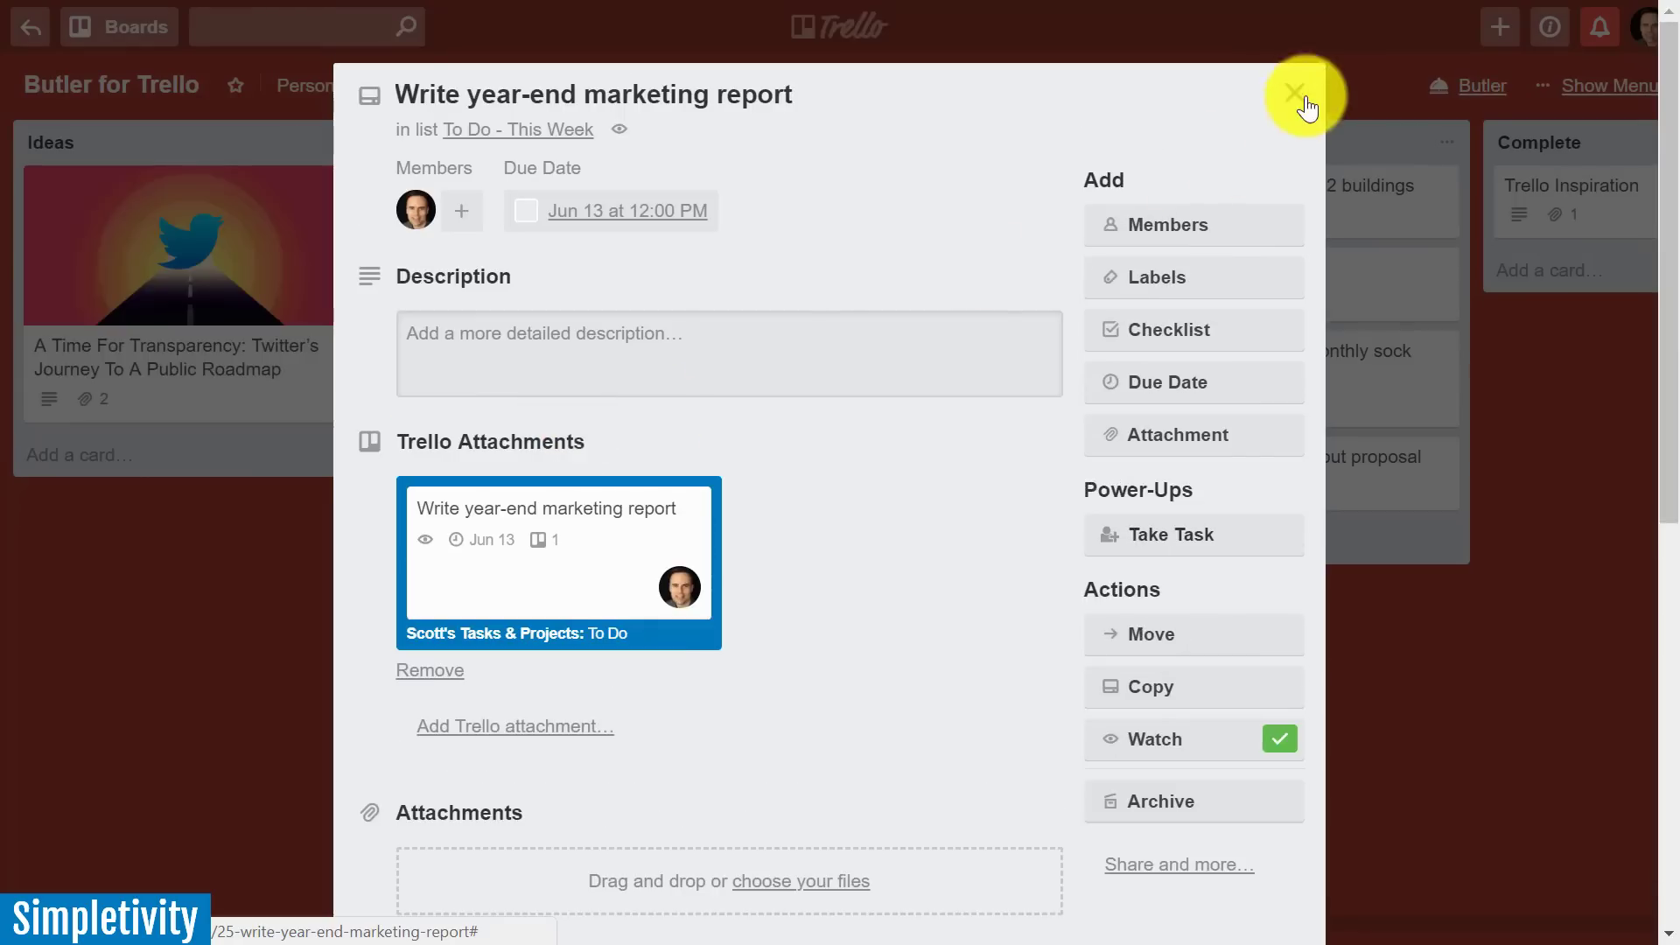
click(1295, 92)
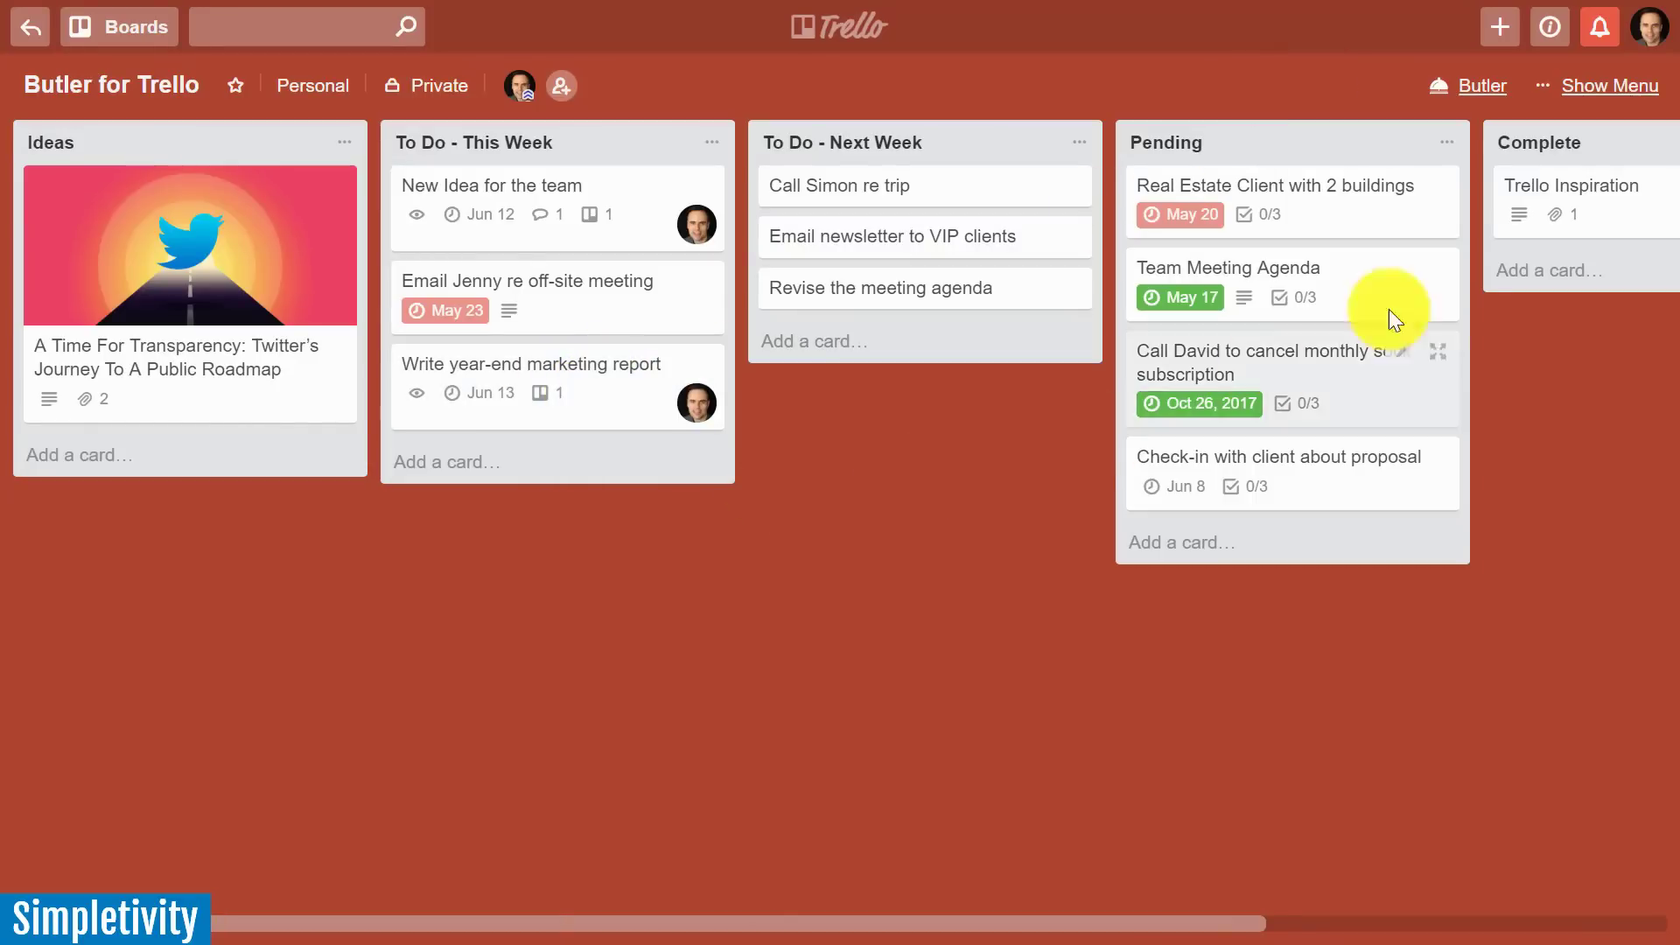
Step: Inspect the Butler rule that copies joined cards to the top of To Do, then close Butler
click(1482, 87)
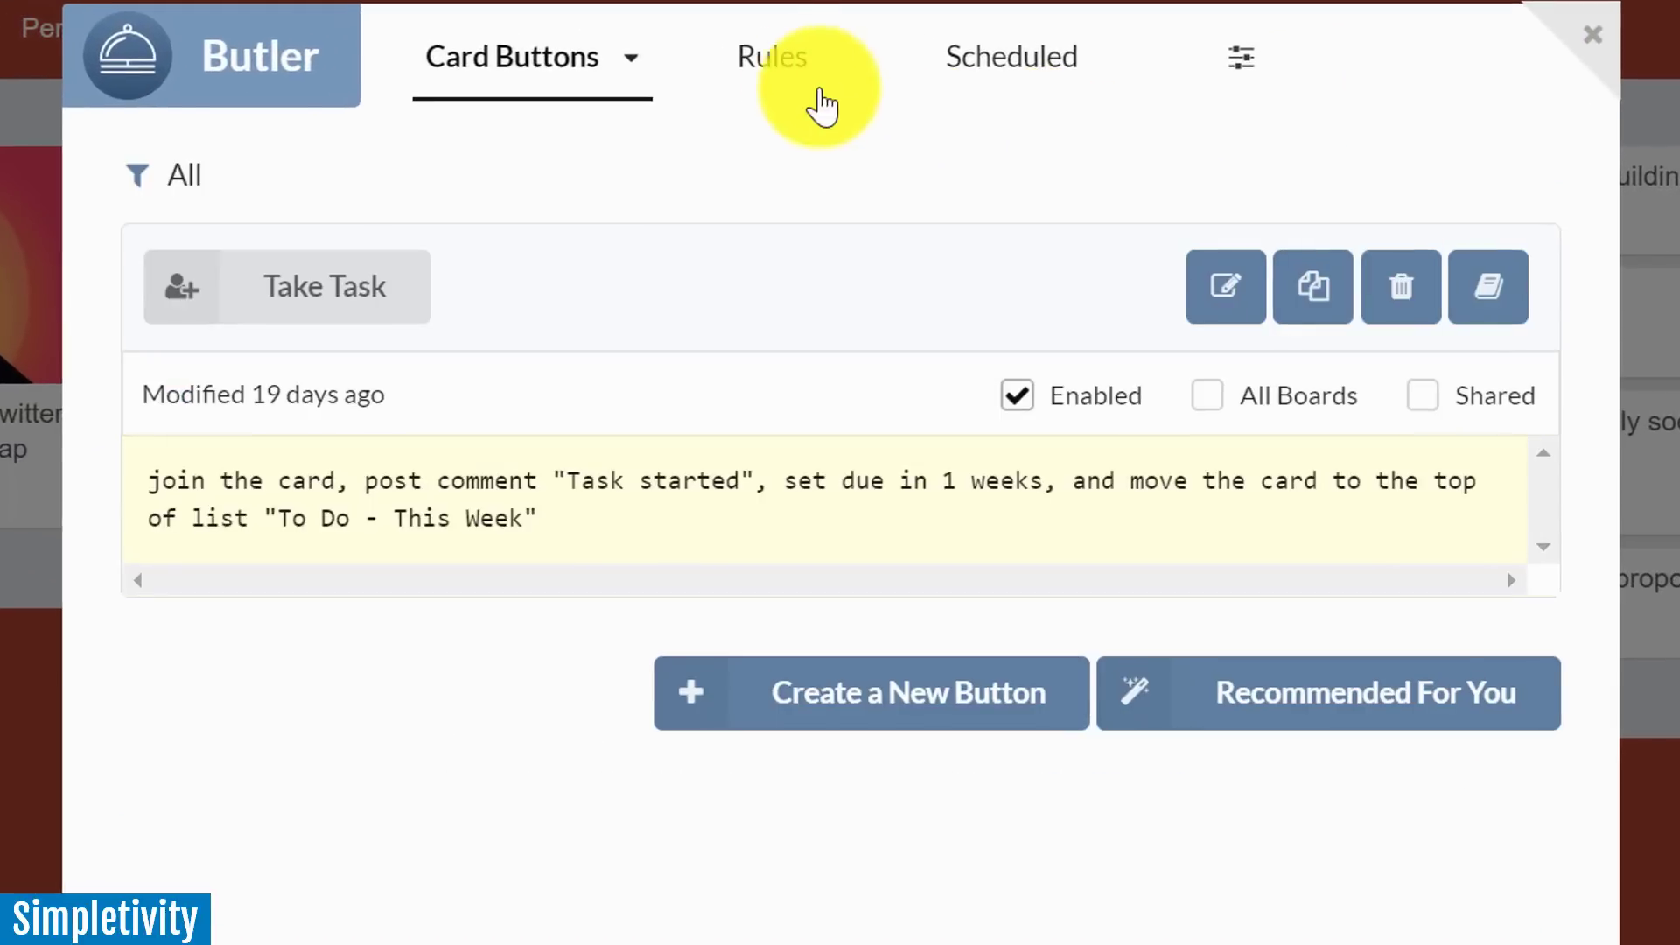
click(777, 81)
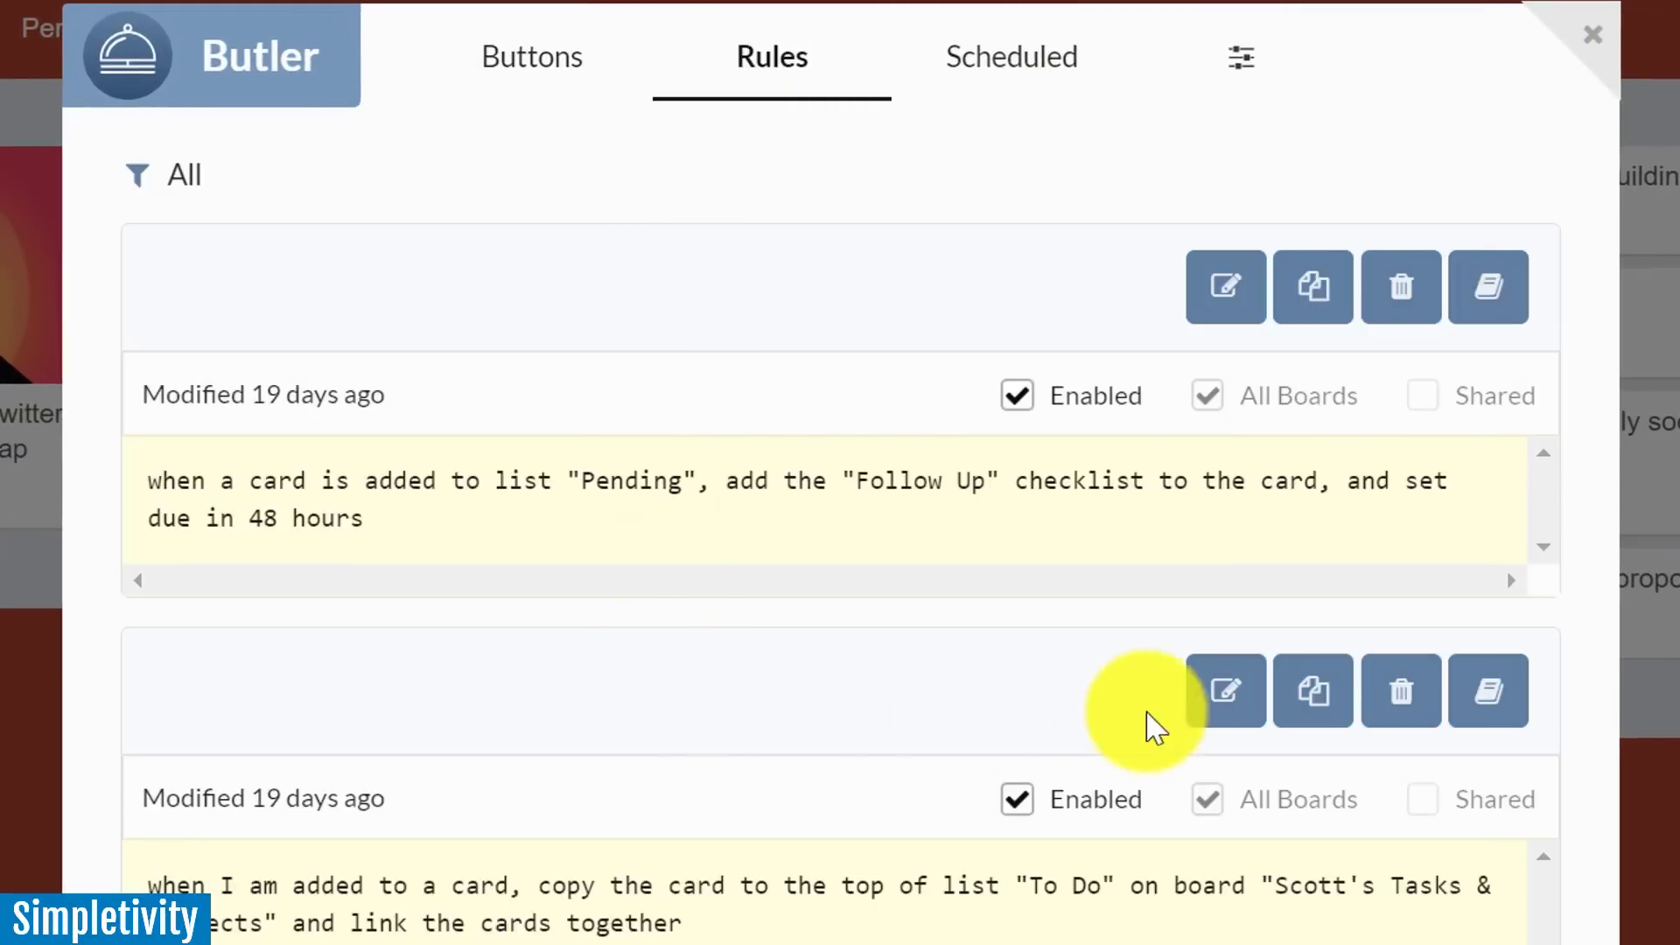
click(1229, 700)
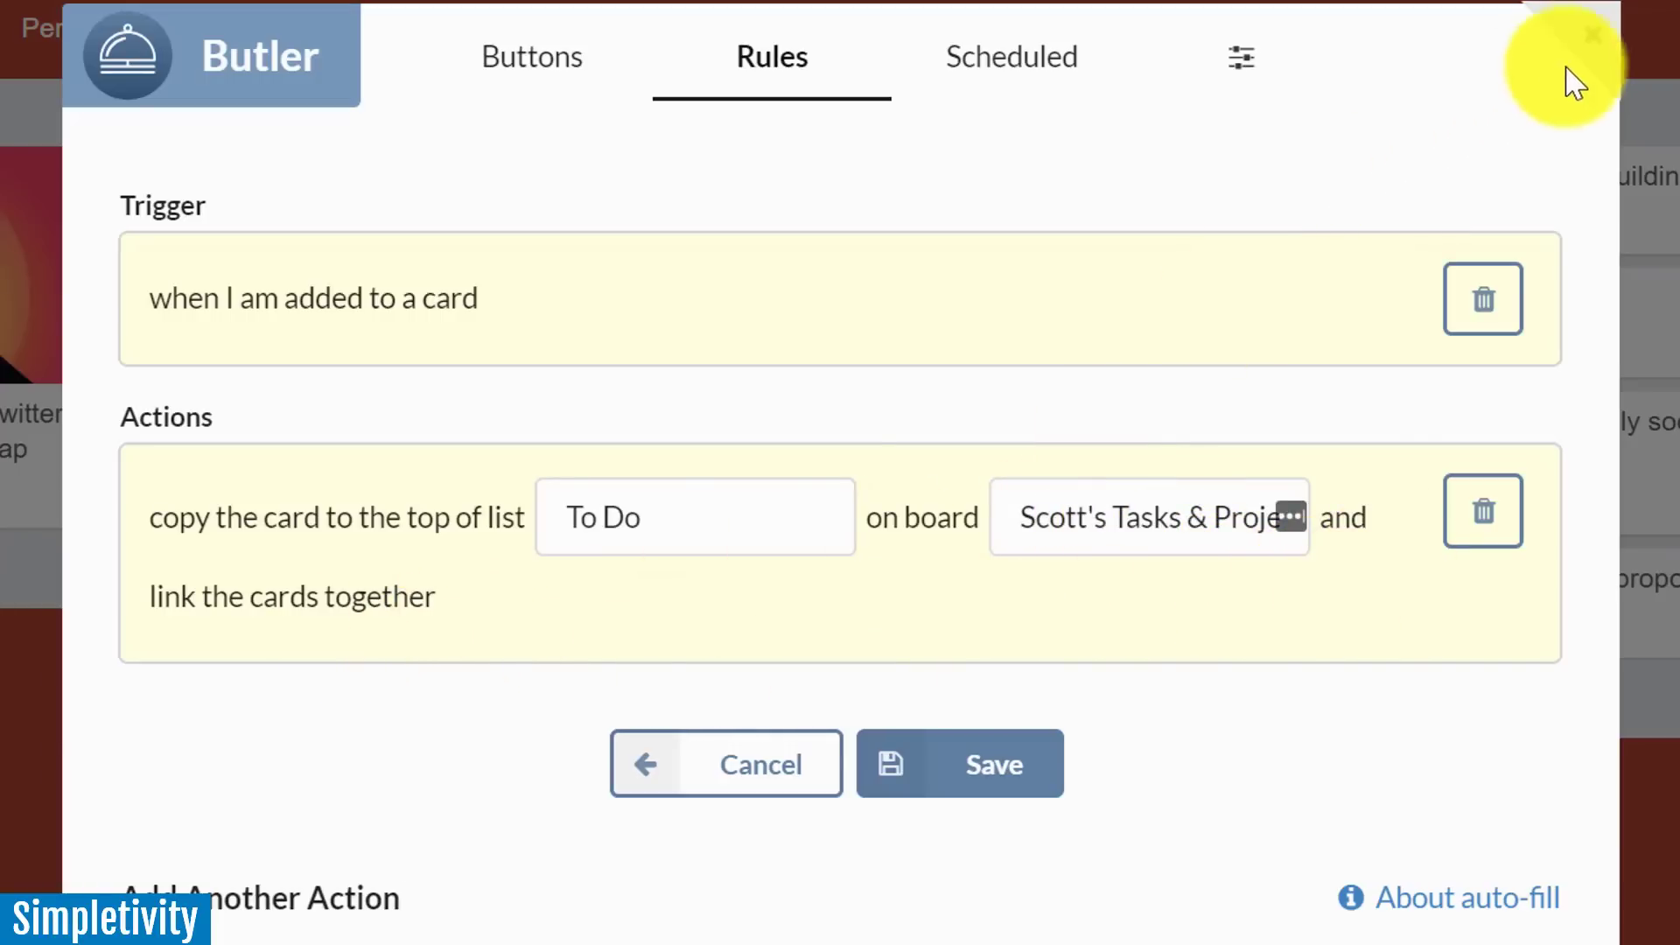
click(1592, 35)
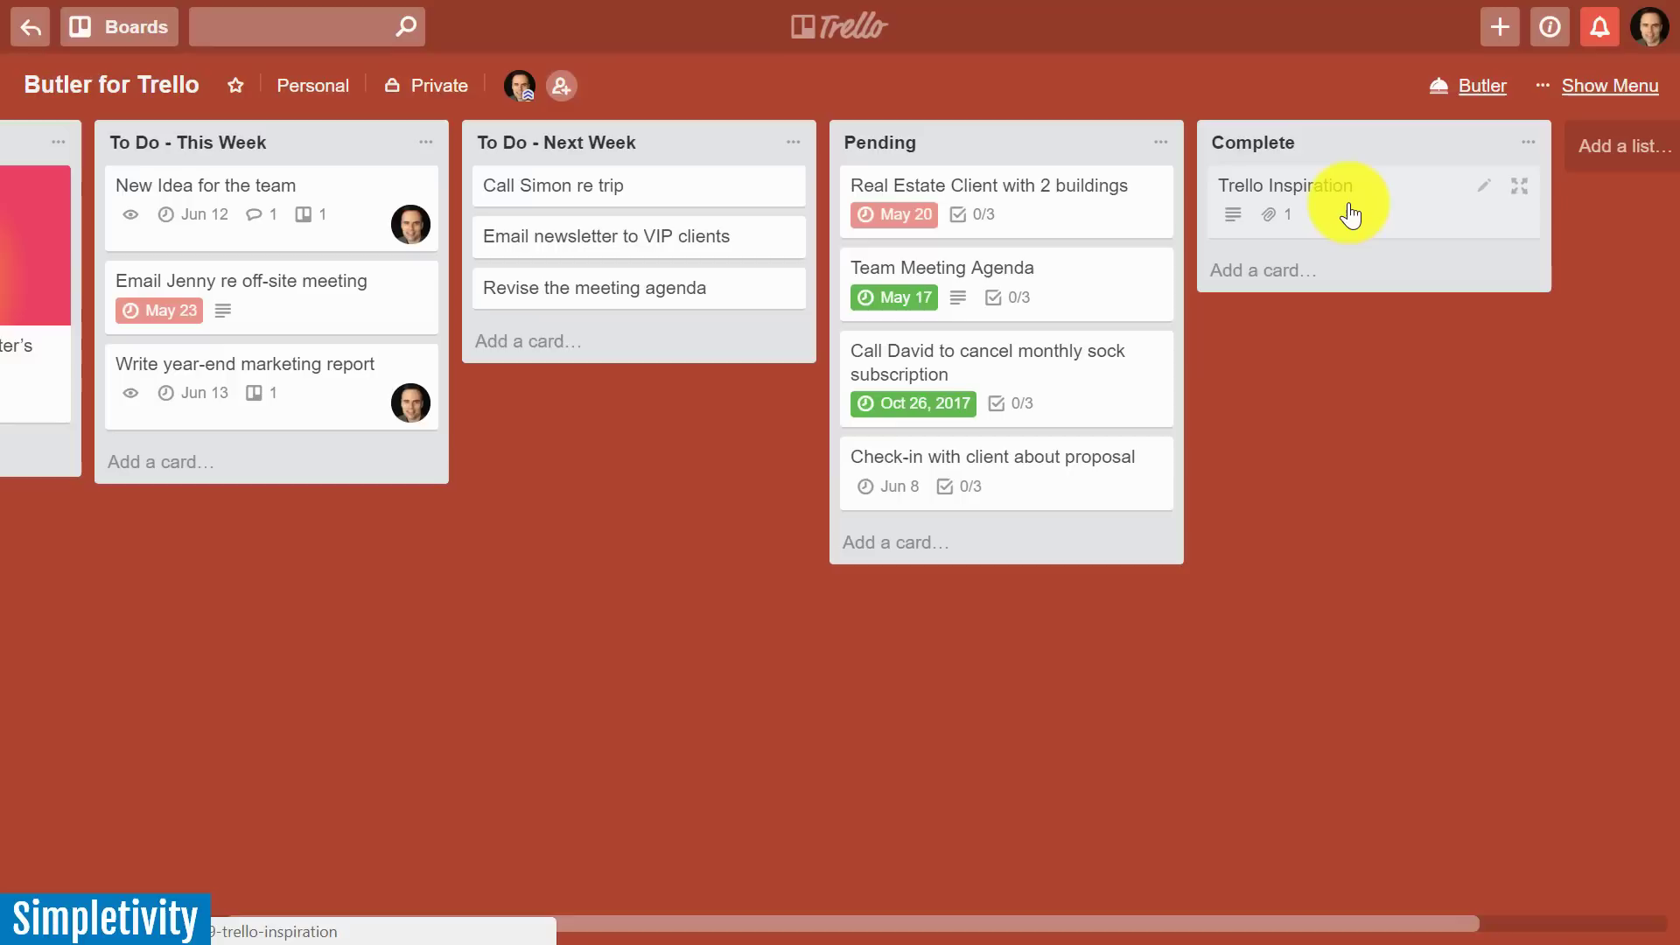
Step: Open the Complete list's actions menu and dismiss it without changes
click(1530, 149)
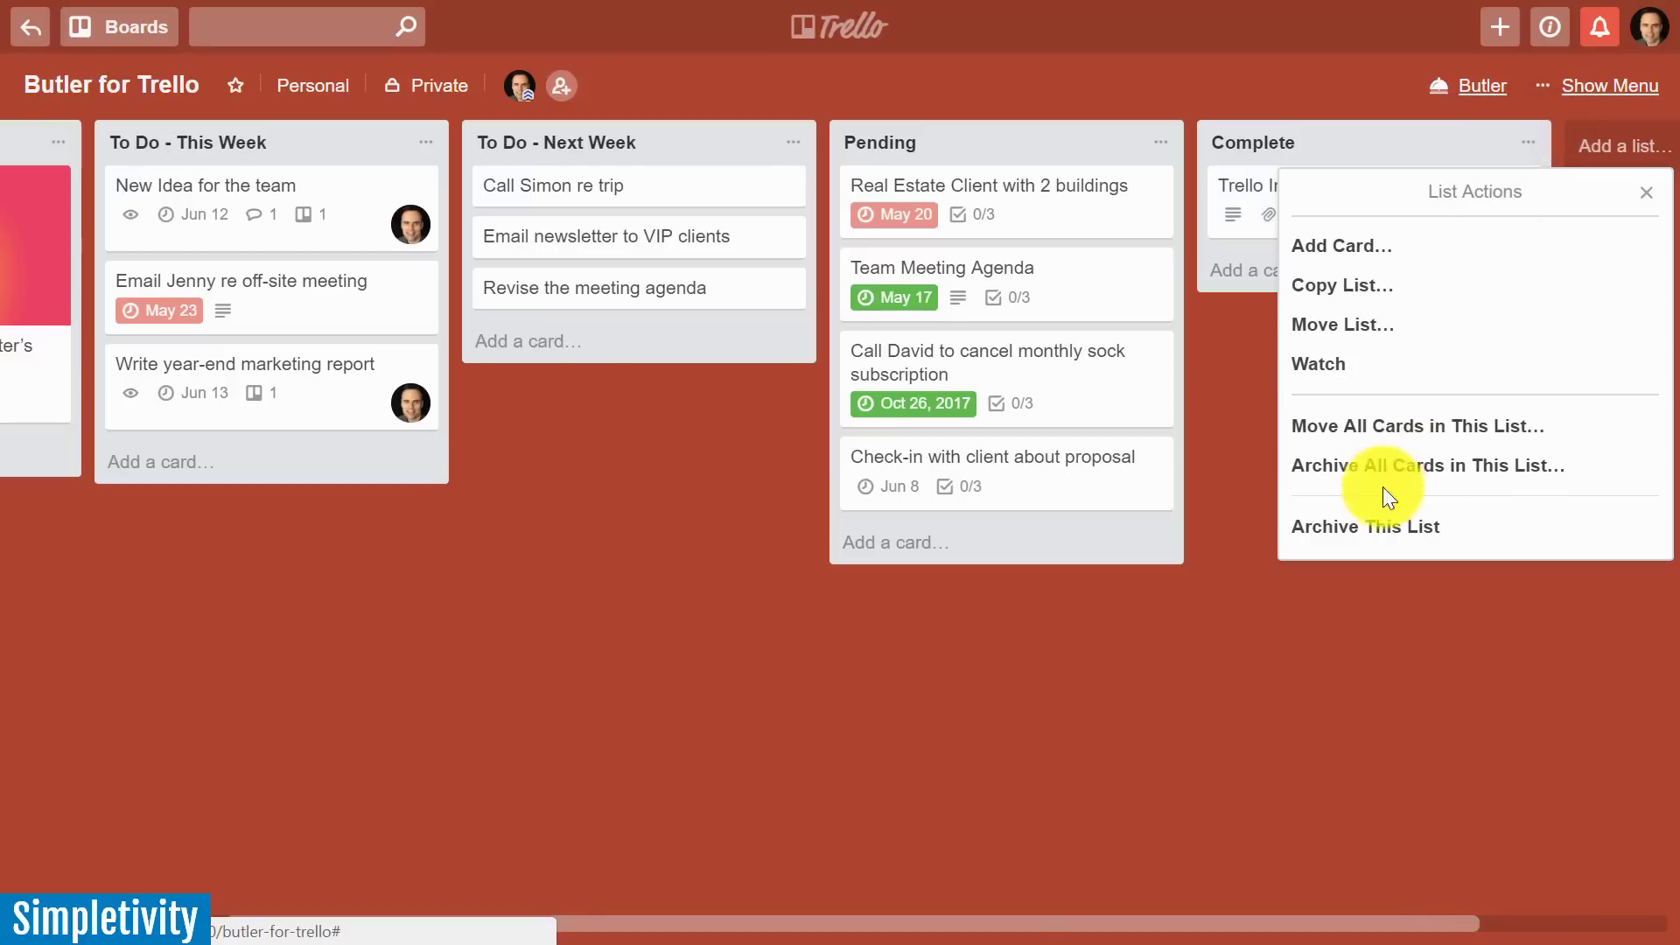
click(1297, 709)
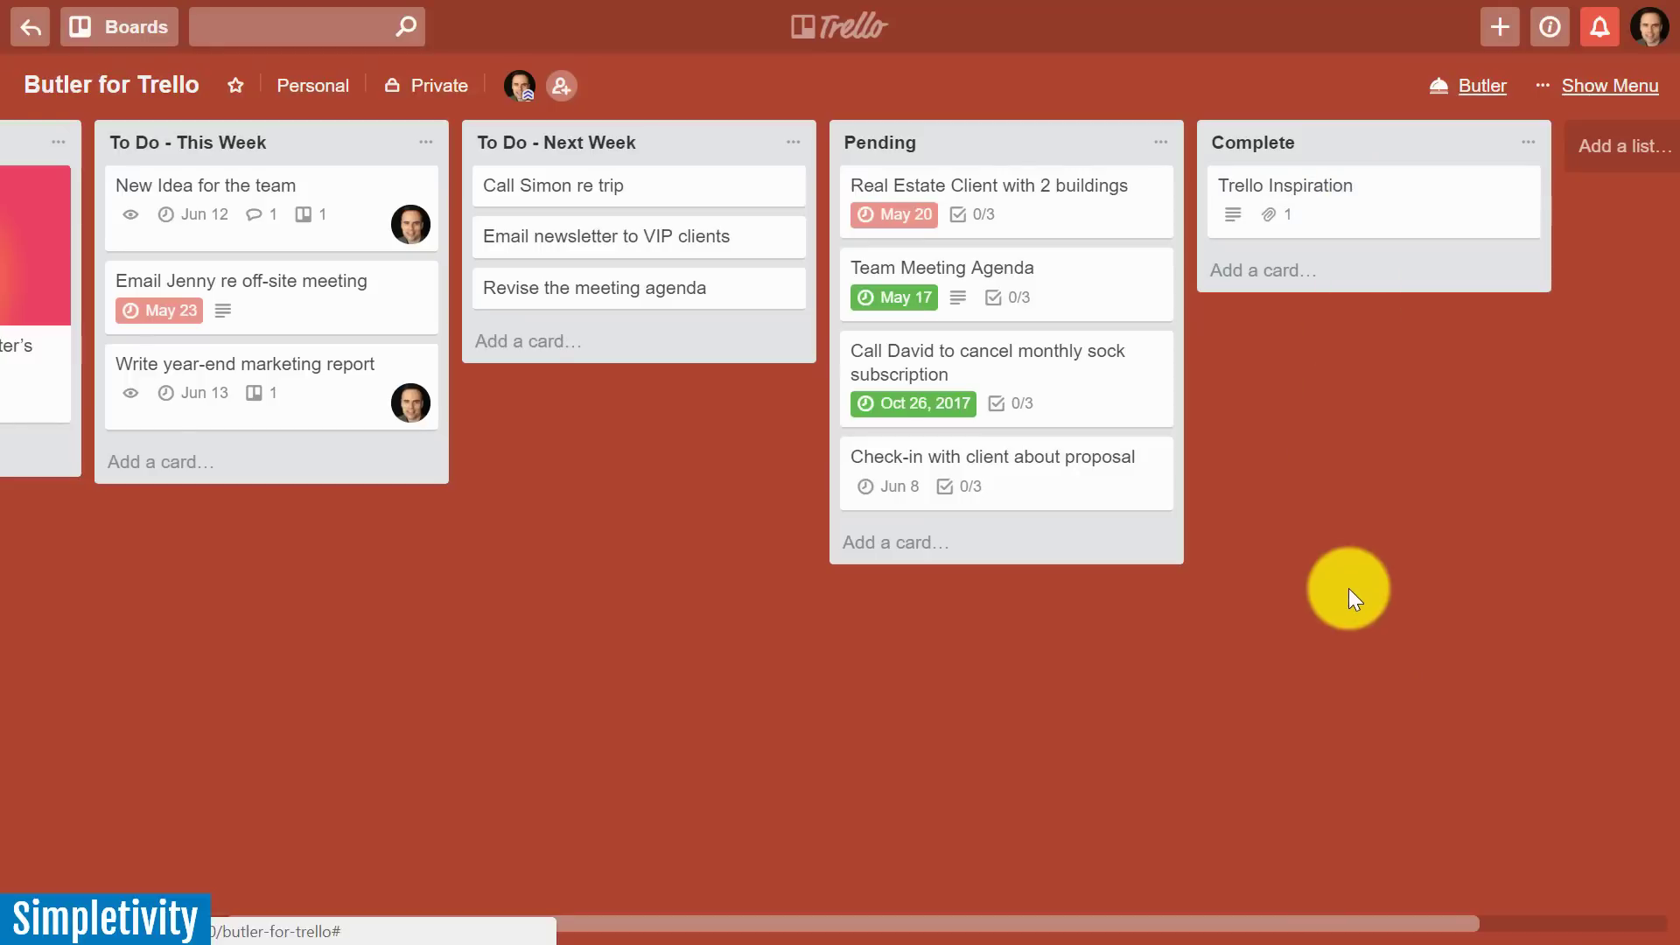
Step: Show Butler's Calendar commands, including the monthly archive of all cards in Complete on the 1st
click(1486, 88)
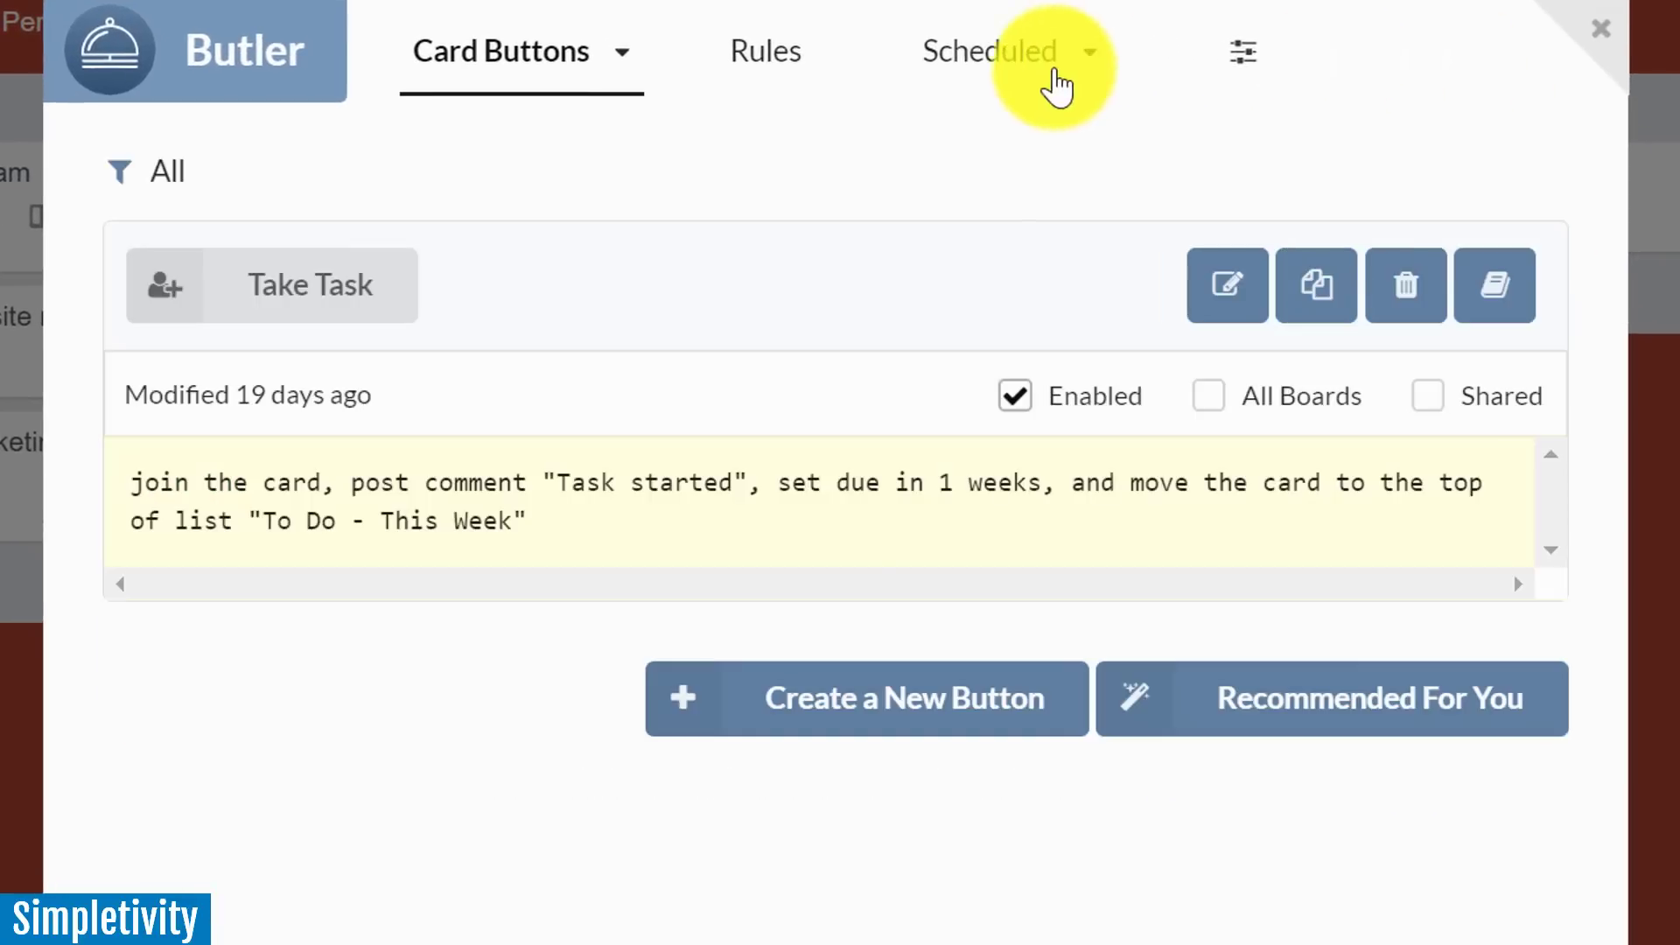
click(993, 70)
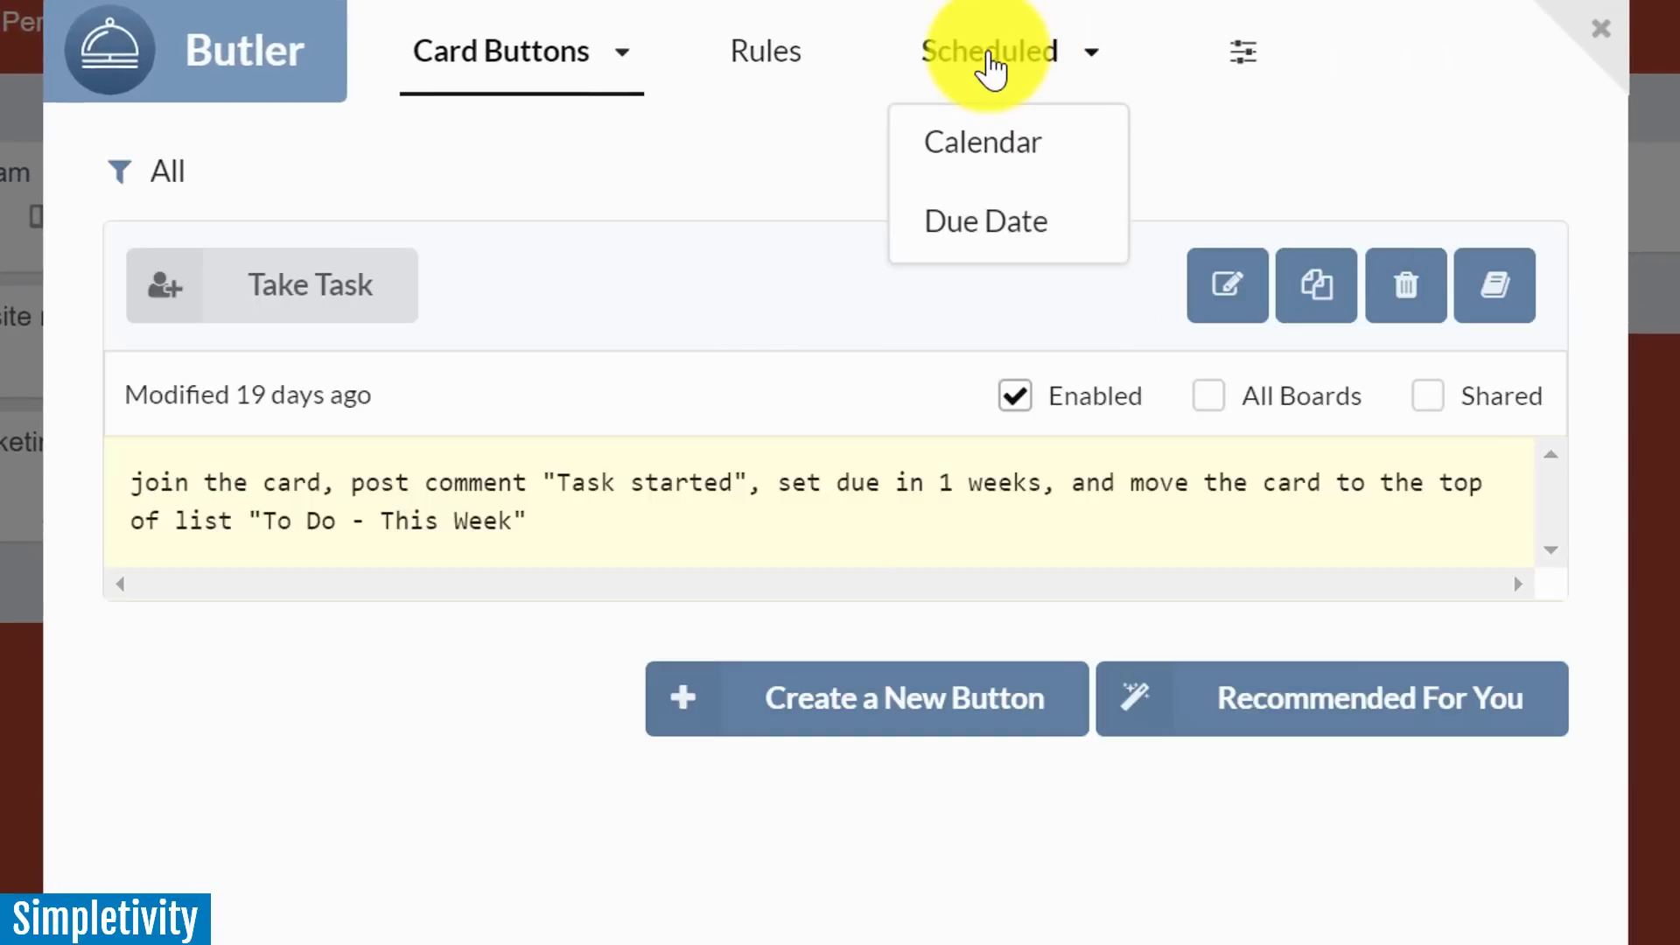
click(978, 151)
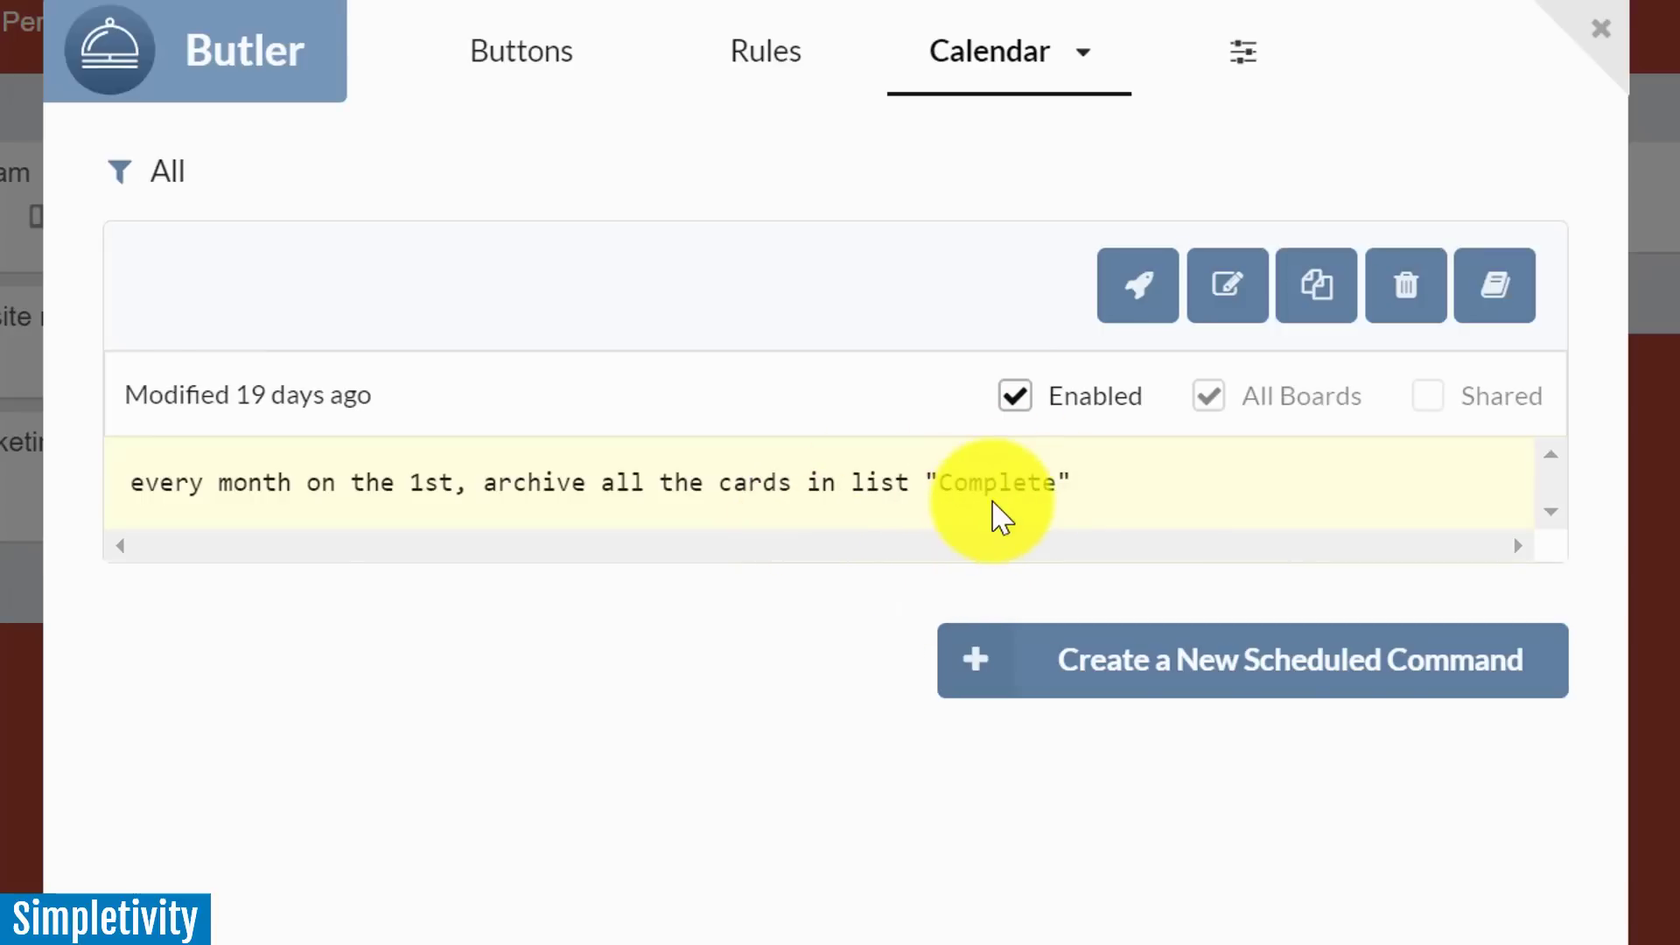
mouse_move(994, 67)
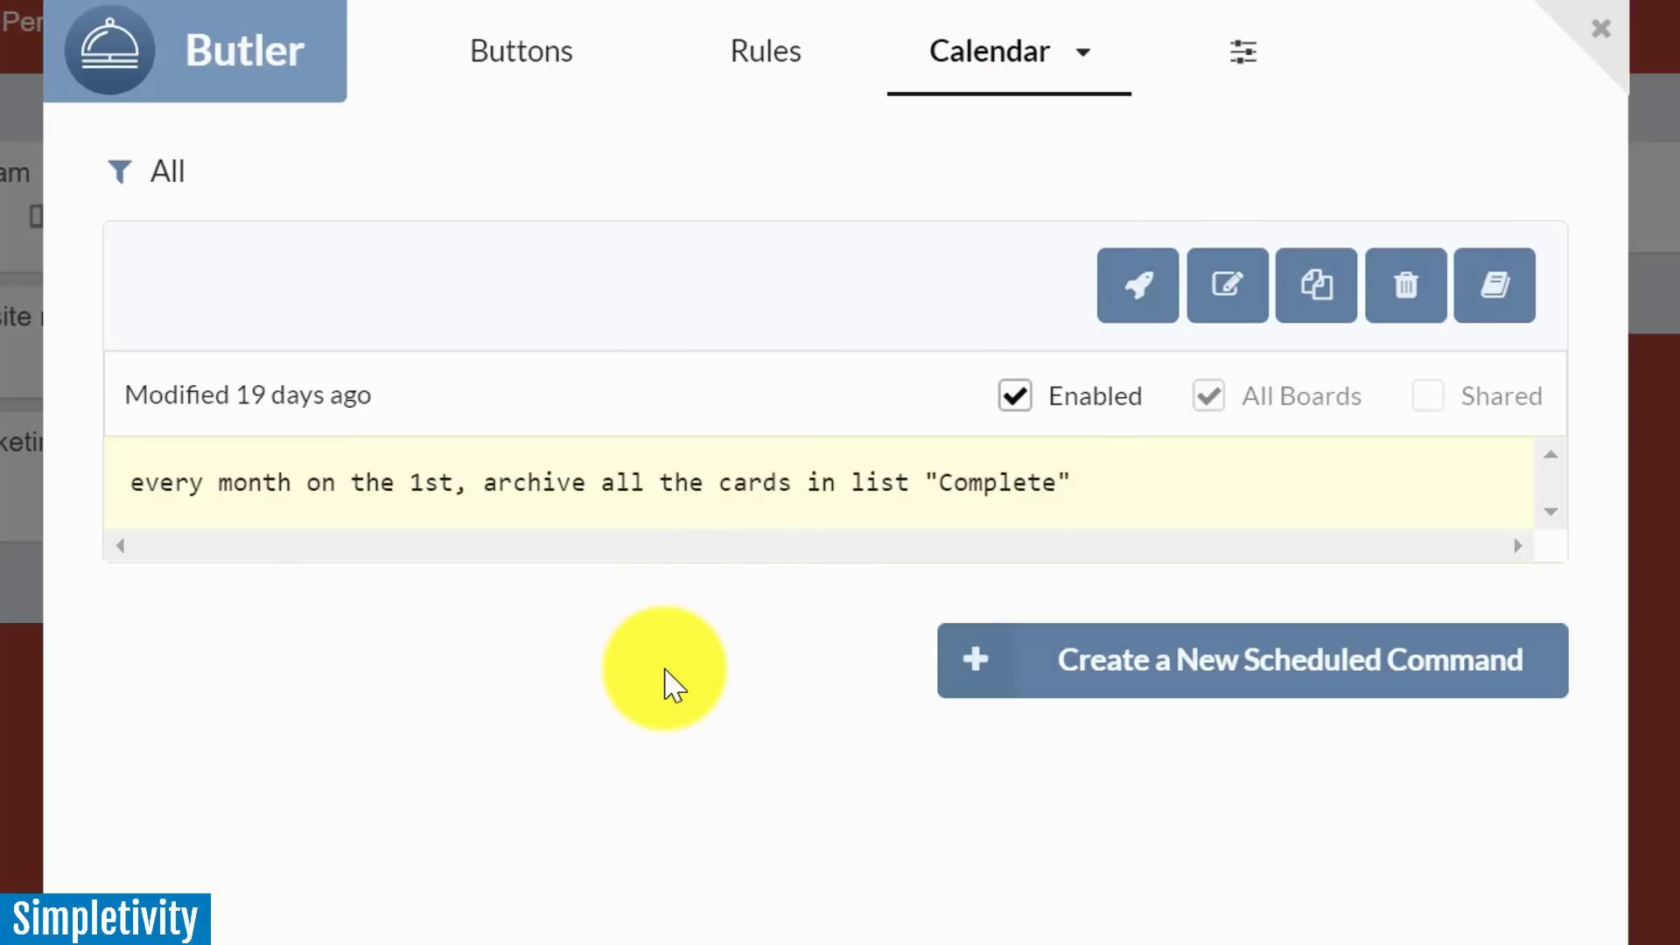
Step: Close the Butler window that is showing the calendar commands
click(1601, 29)
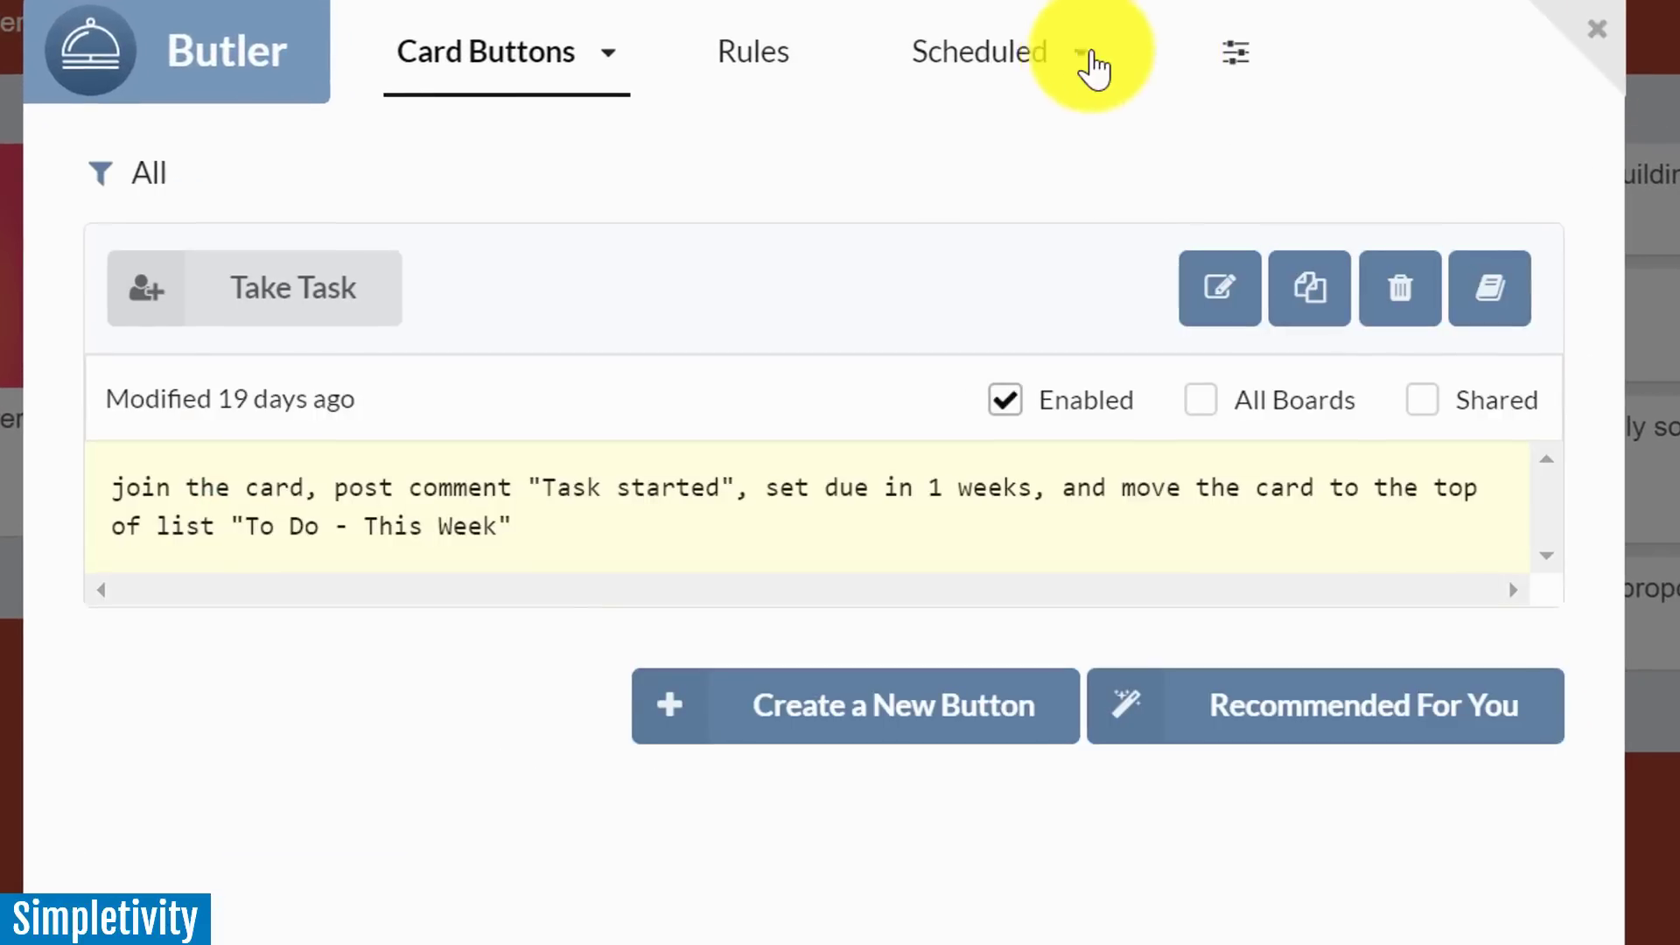
Step: Edit the due-date command moving cards atop To Do - This Week the Sunday before they're due
mouse_move(985, 59)
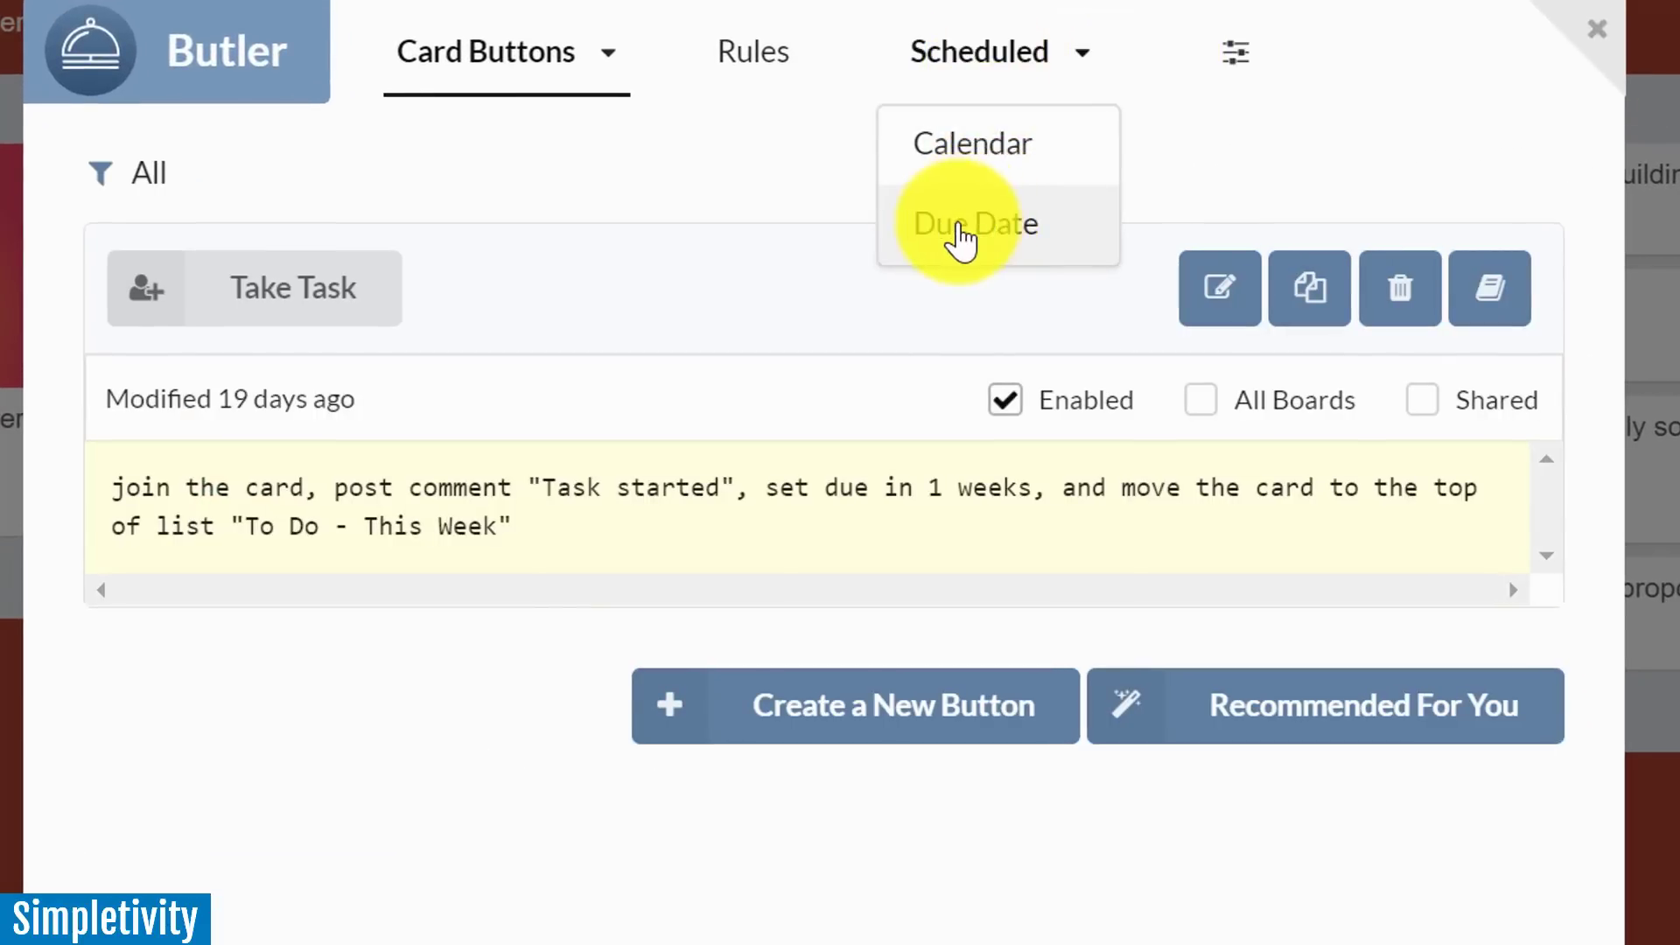
click(968, 229)
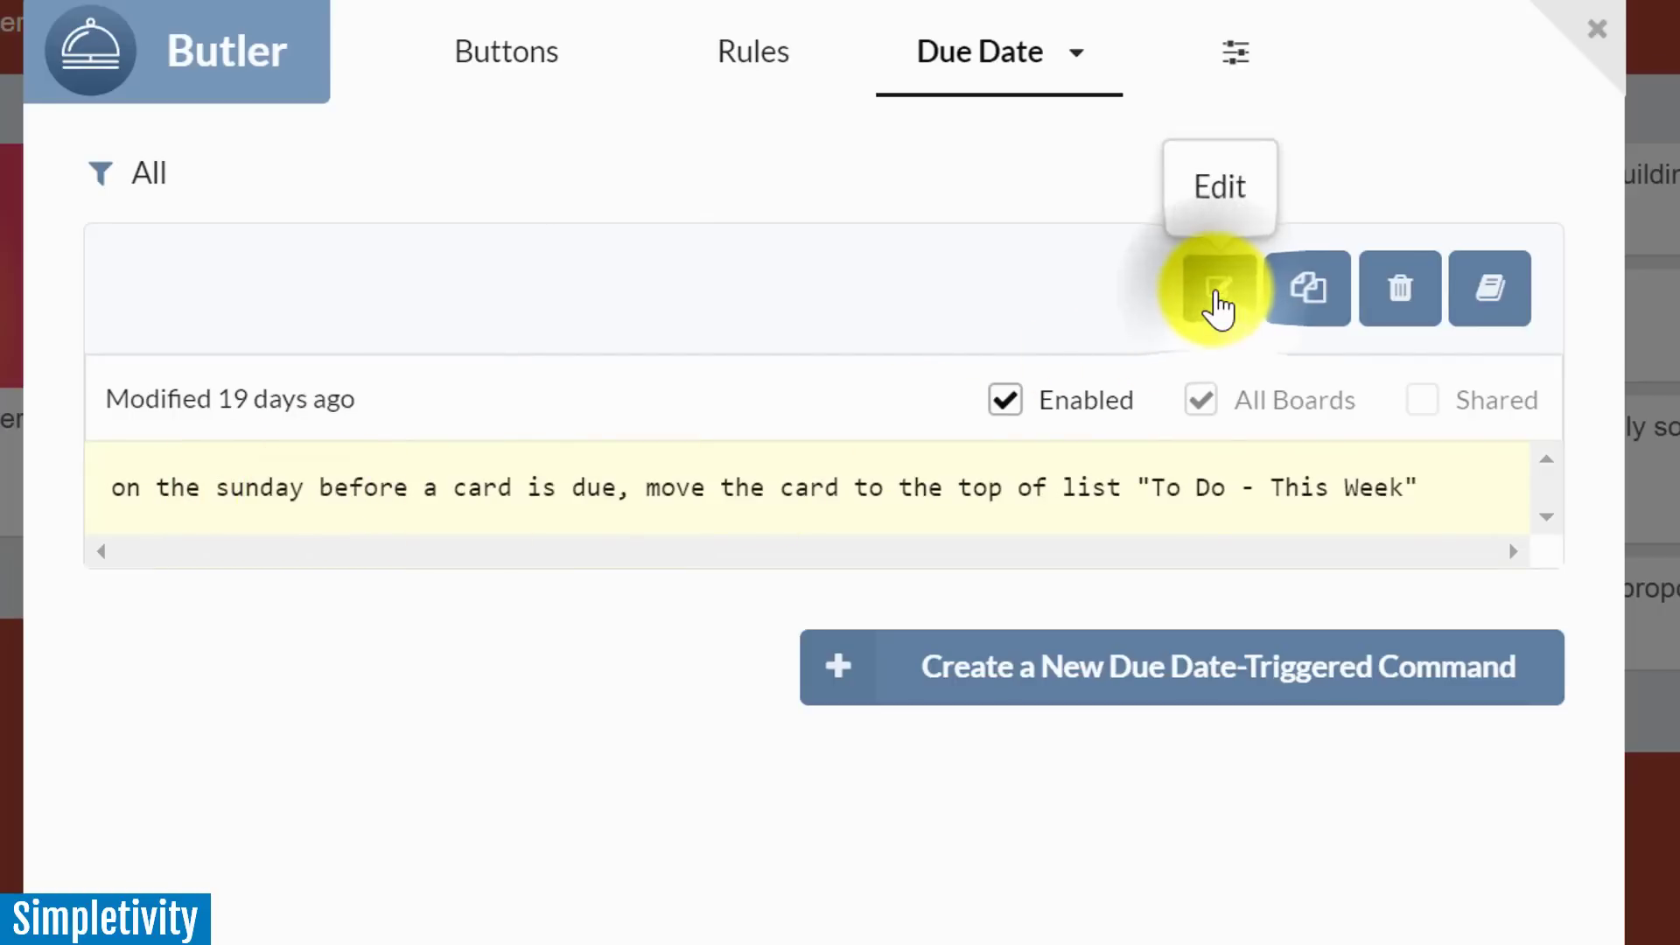
click(1211, 302)
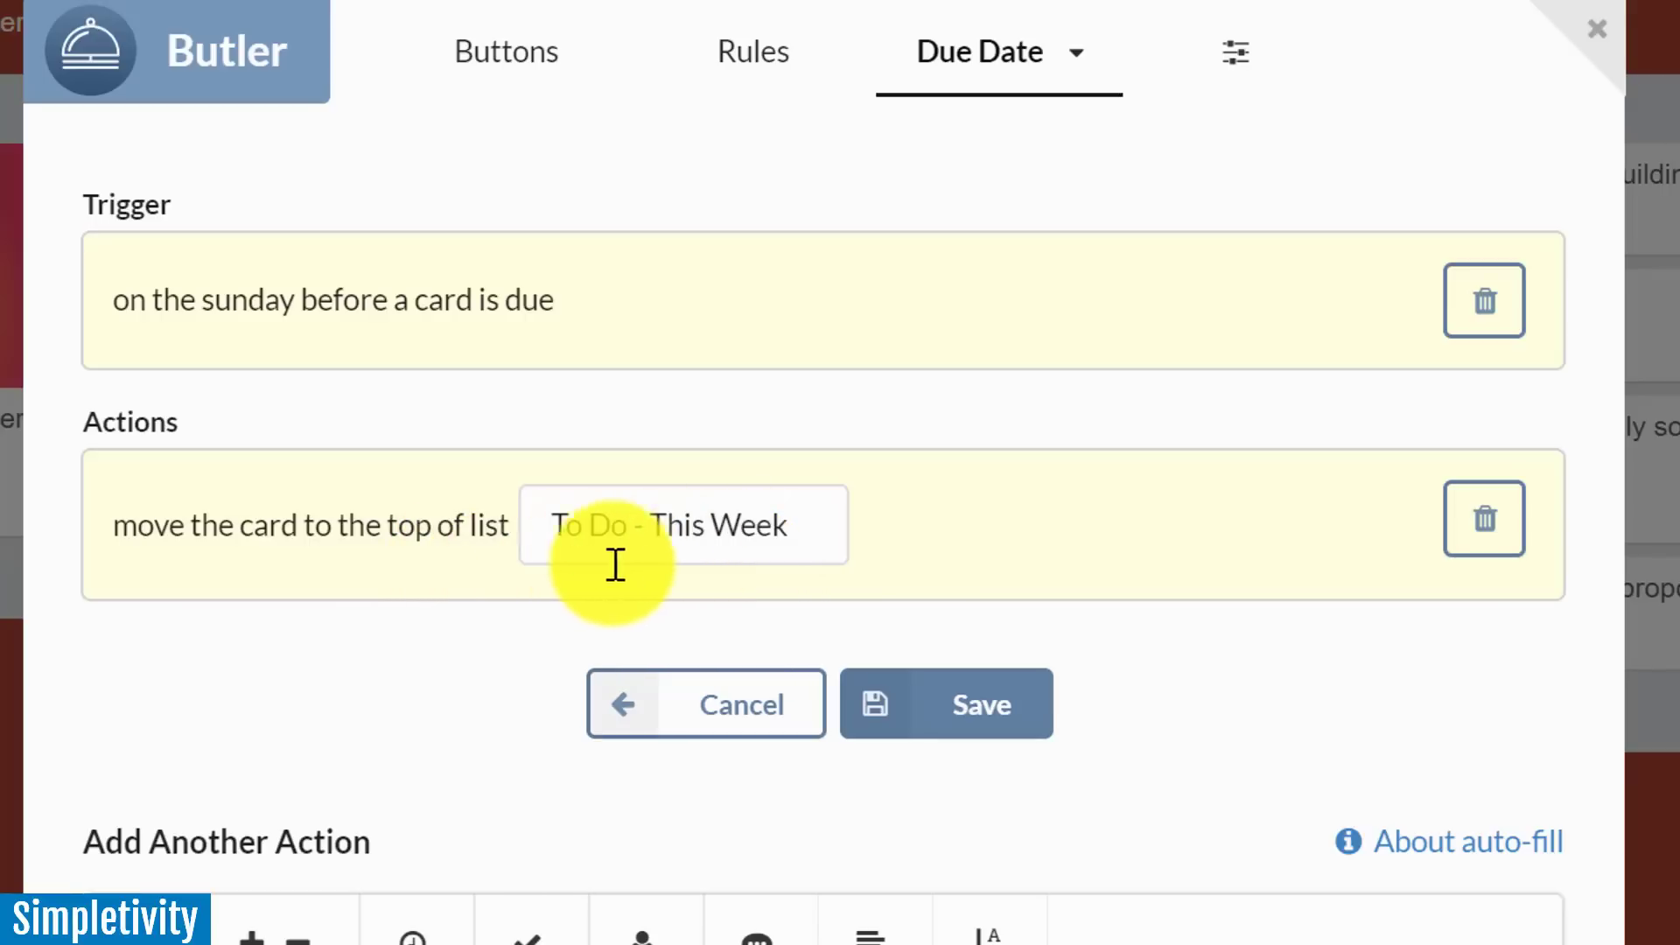
Step: Close Butler to return to the Butler for Trello board
click(1601, 37)
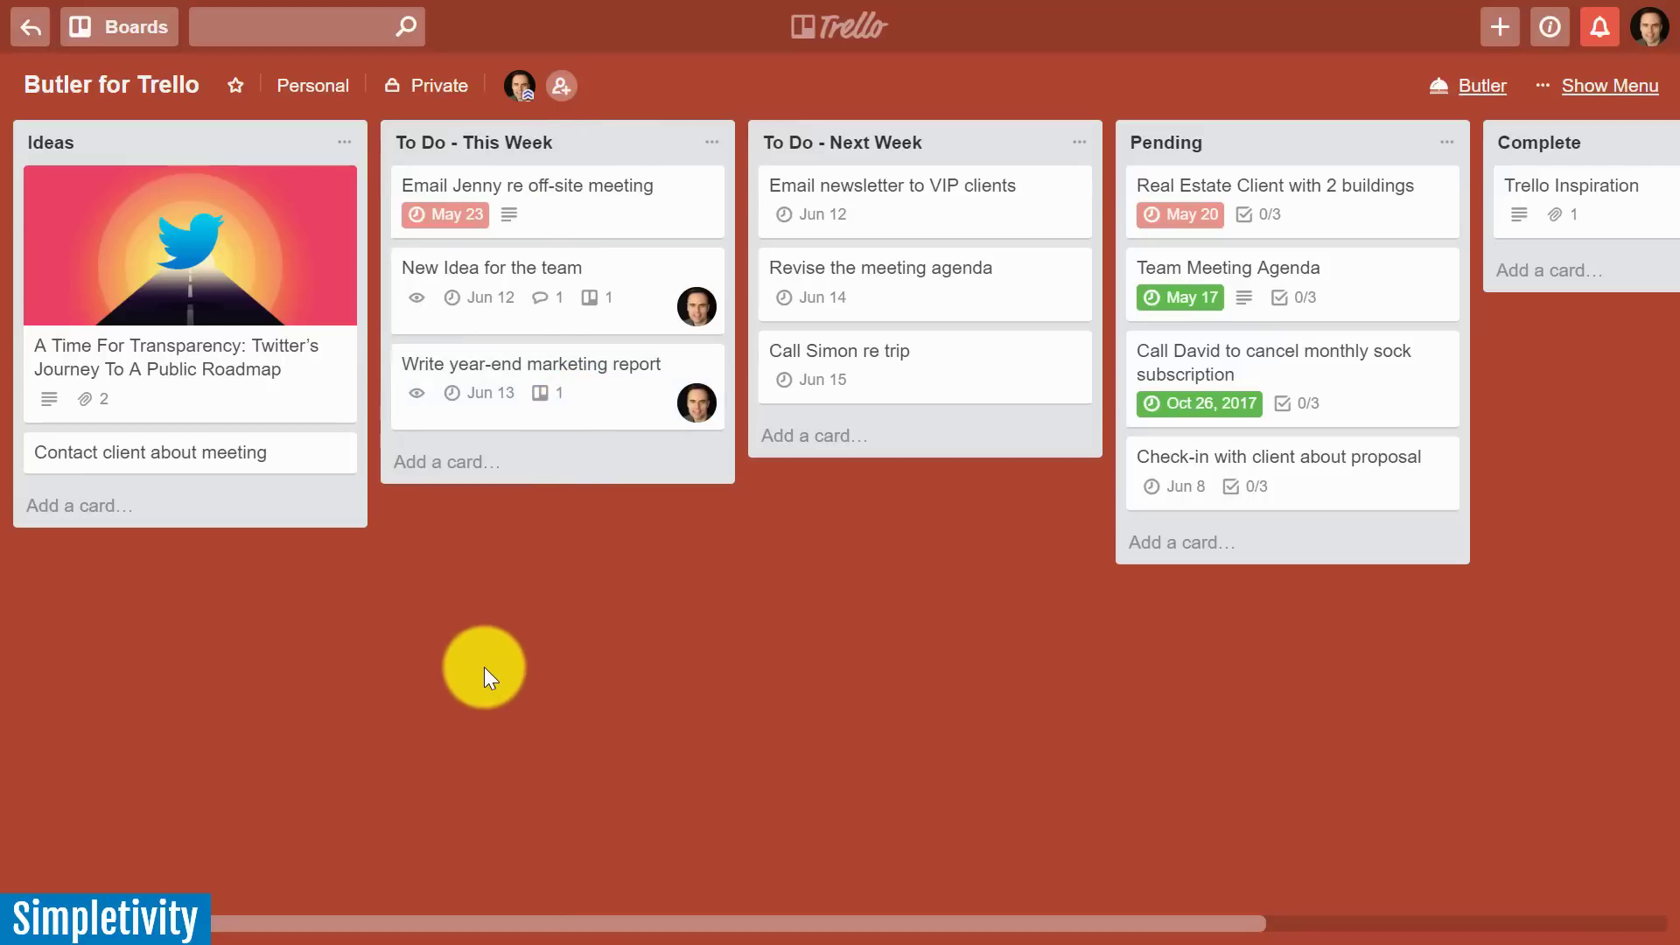
click(1485, 87)
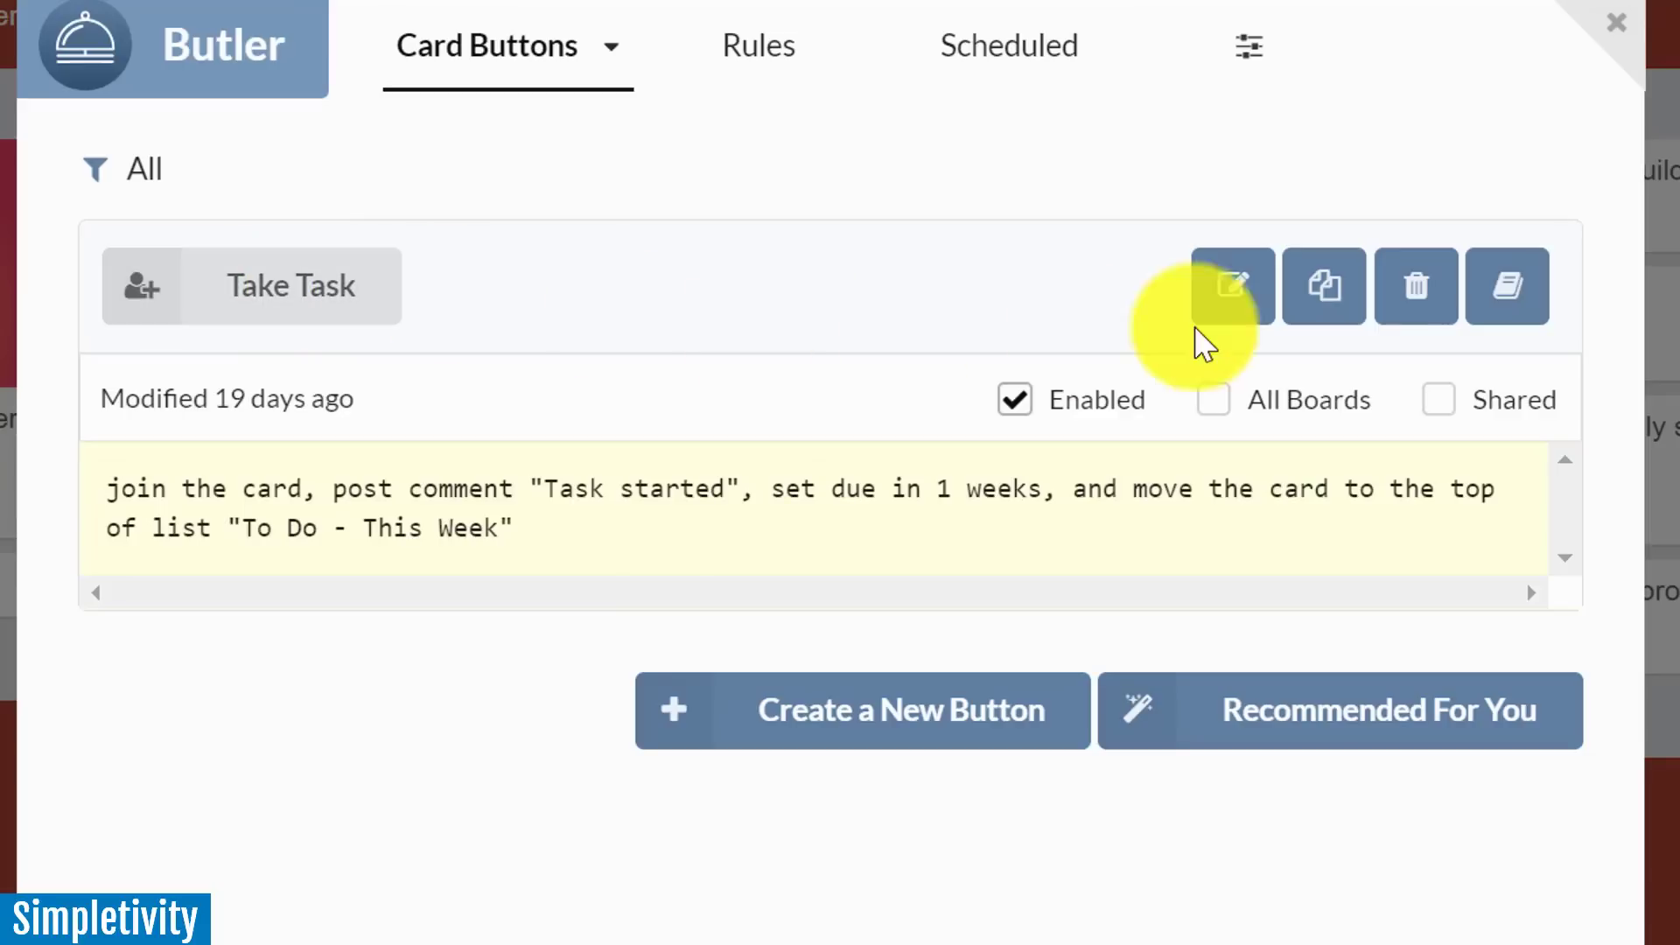
click(1236, 293)
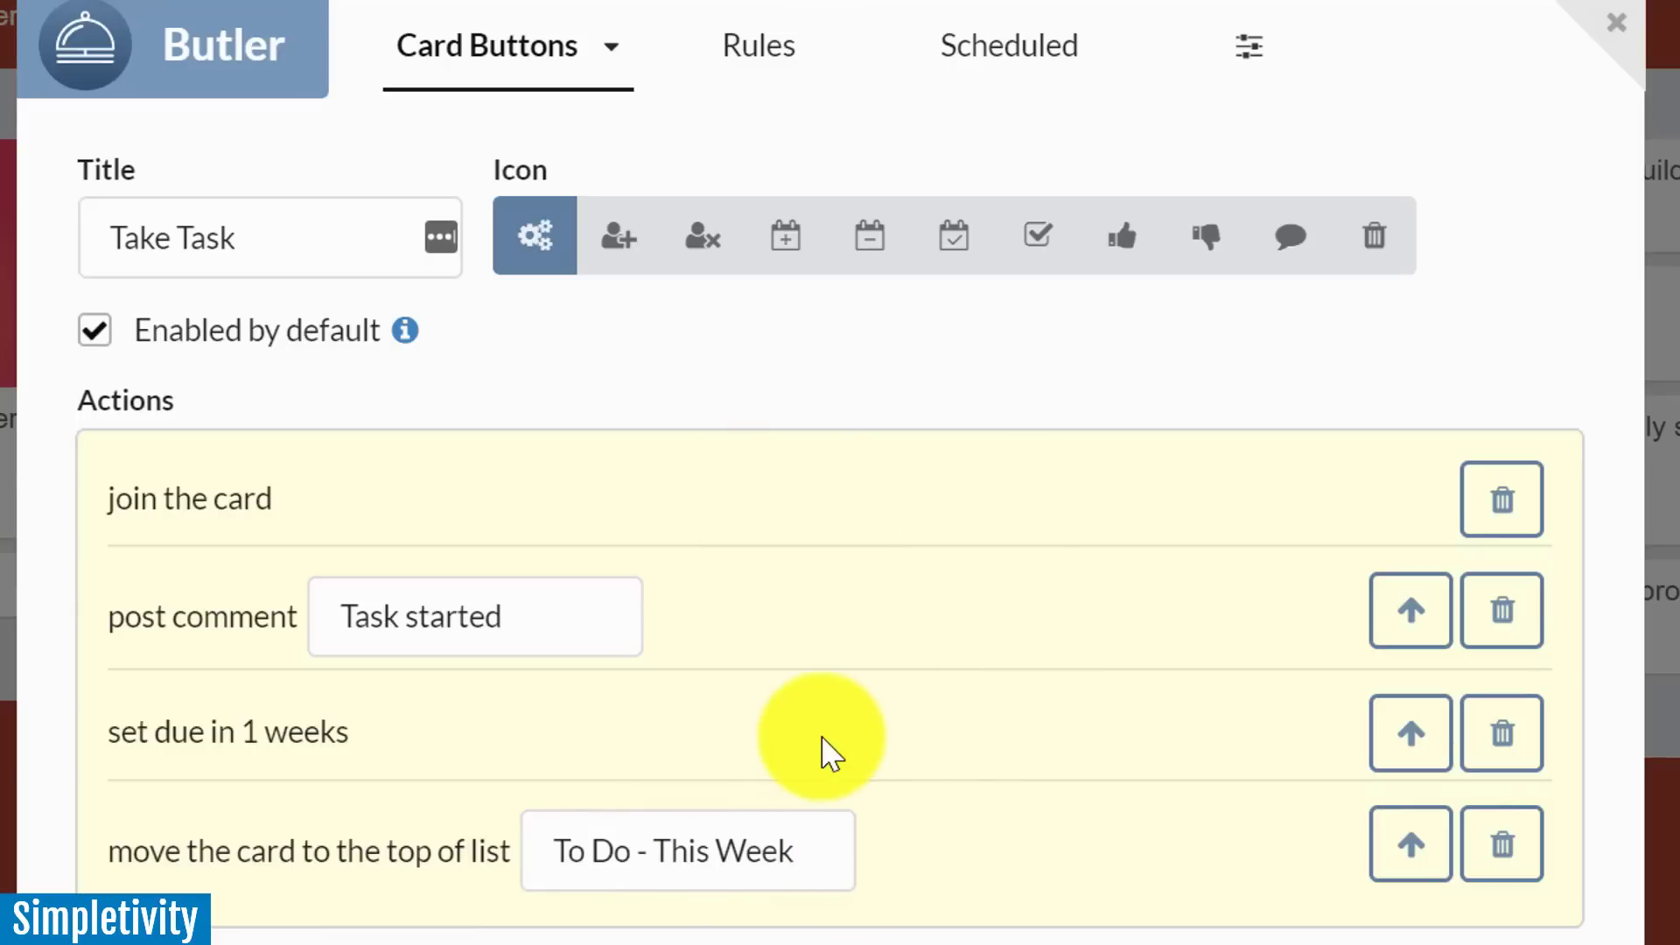
click(1617, 22)
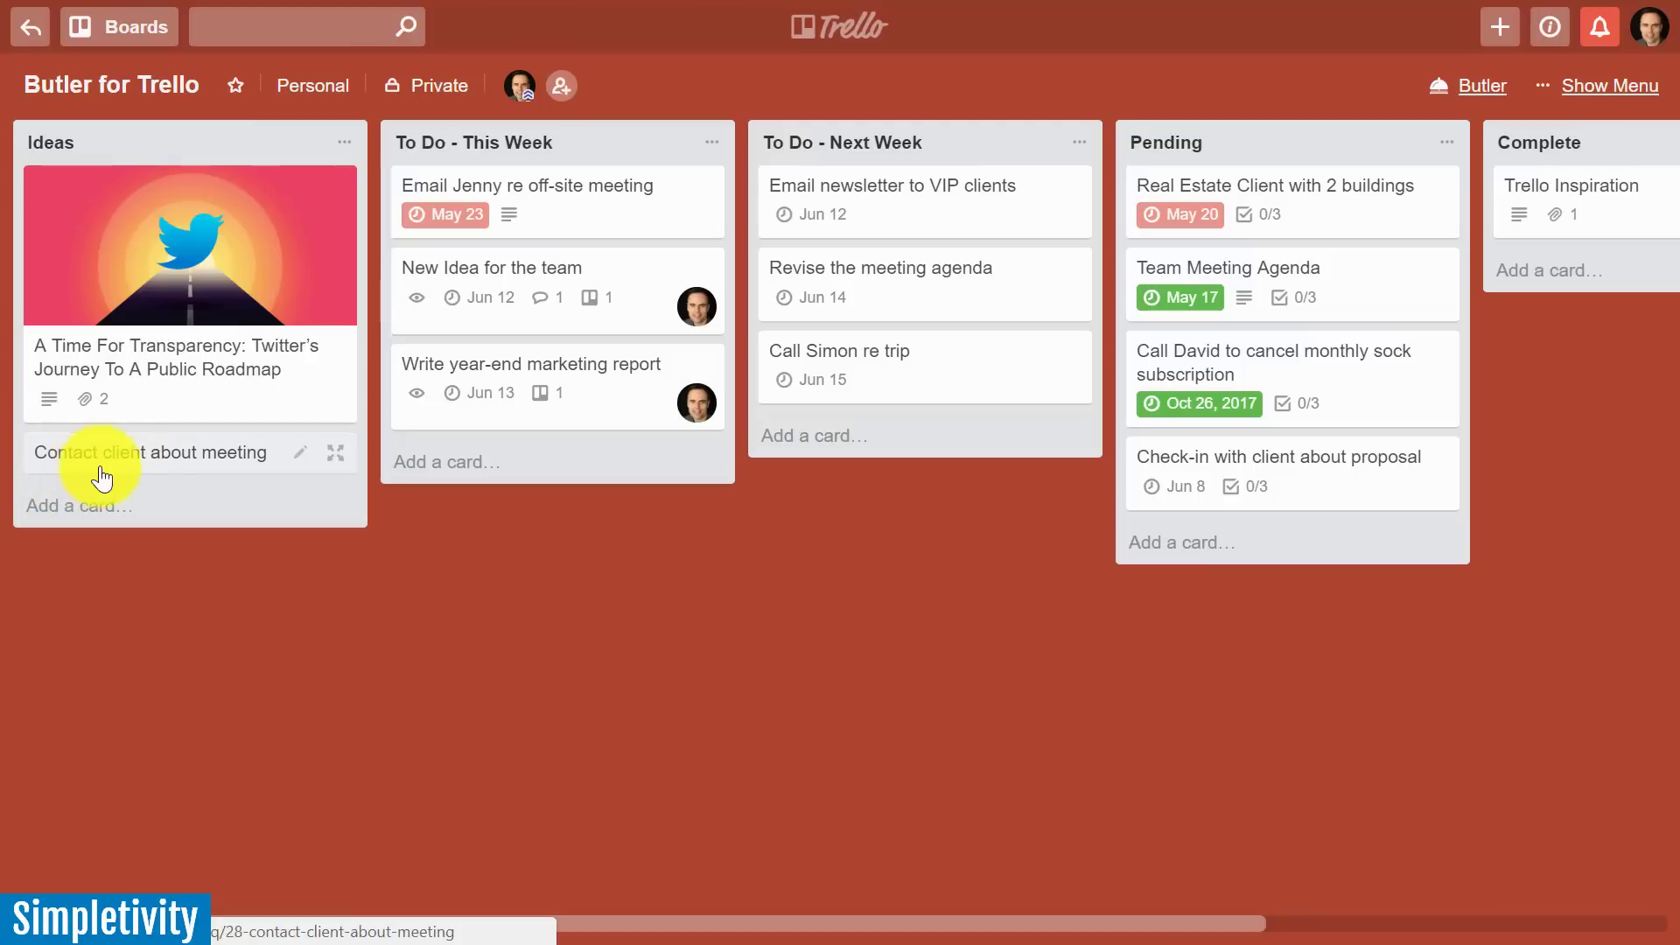
Step: Run Take Task on Contact client about meeting, moving it to To Do - This Week, due Jun 13
click(143, 468)
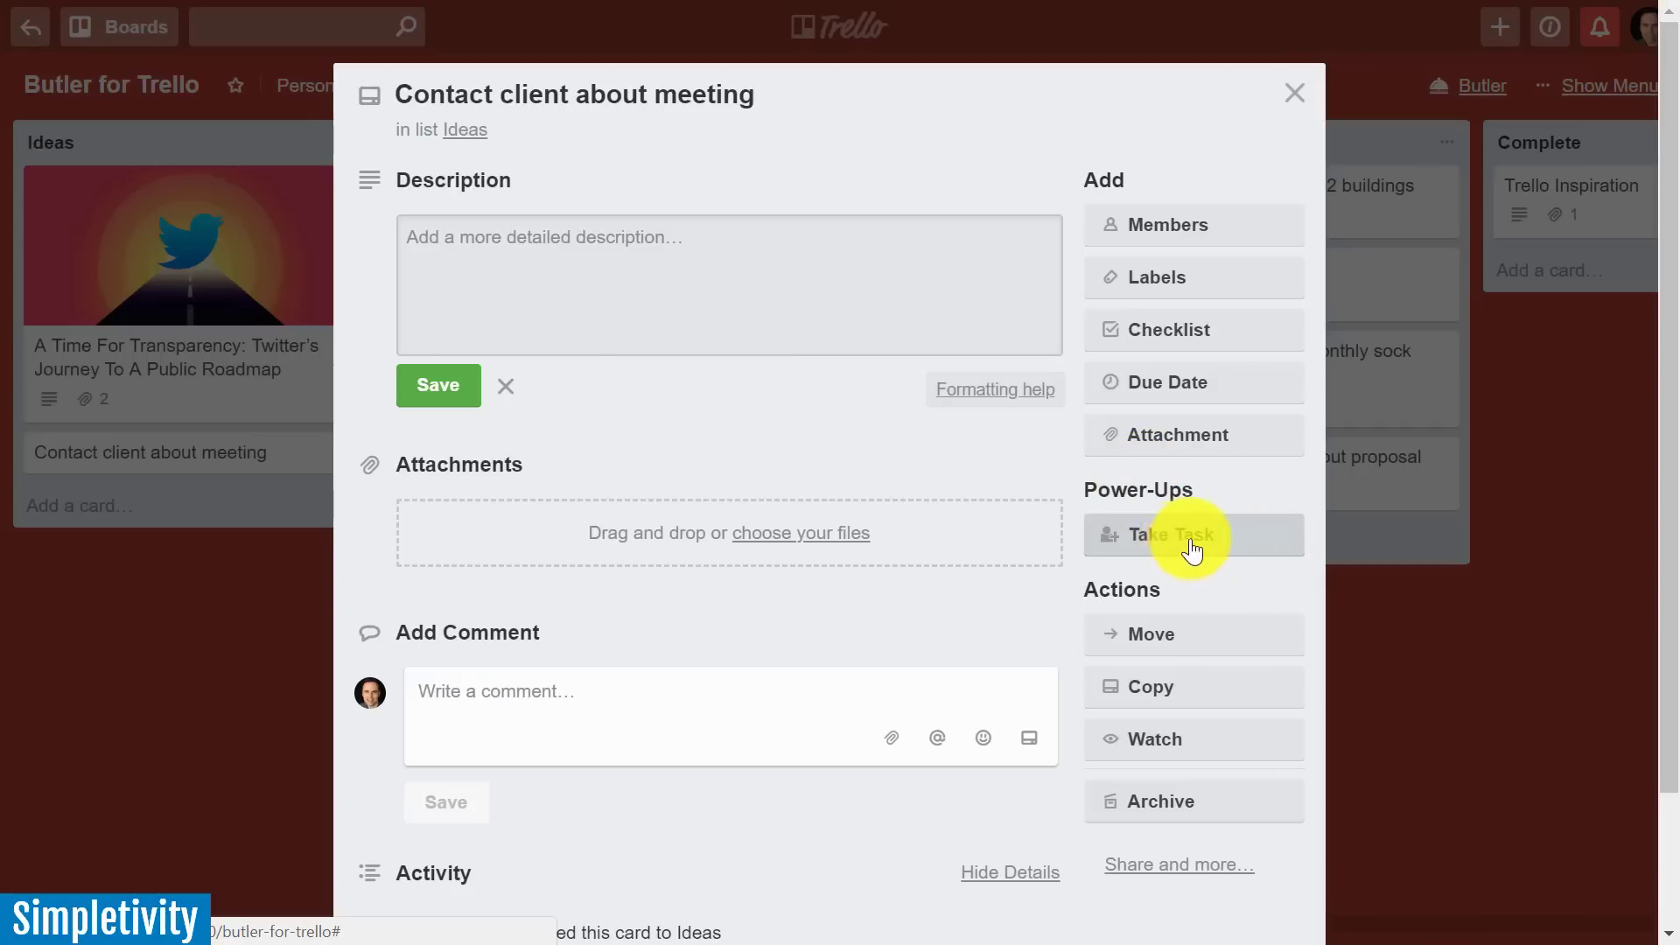
click(1166, 549)
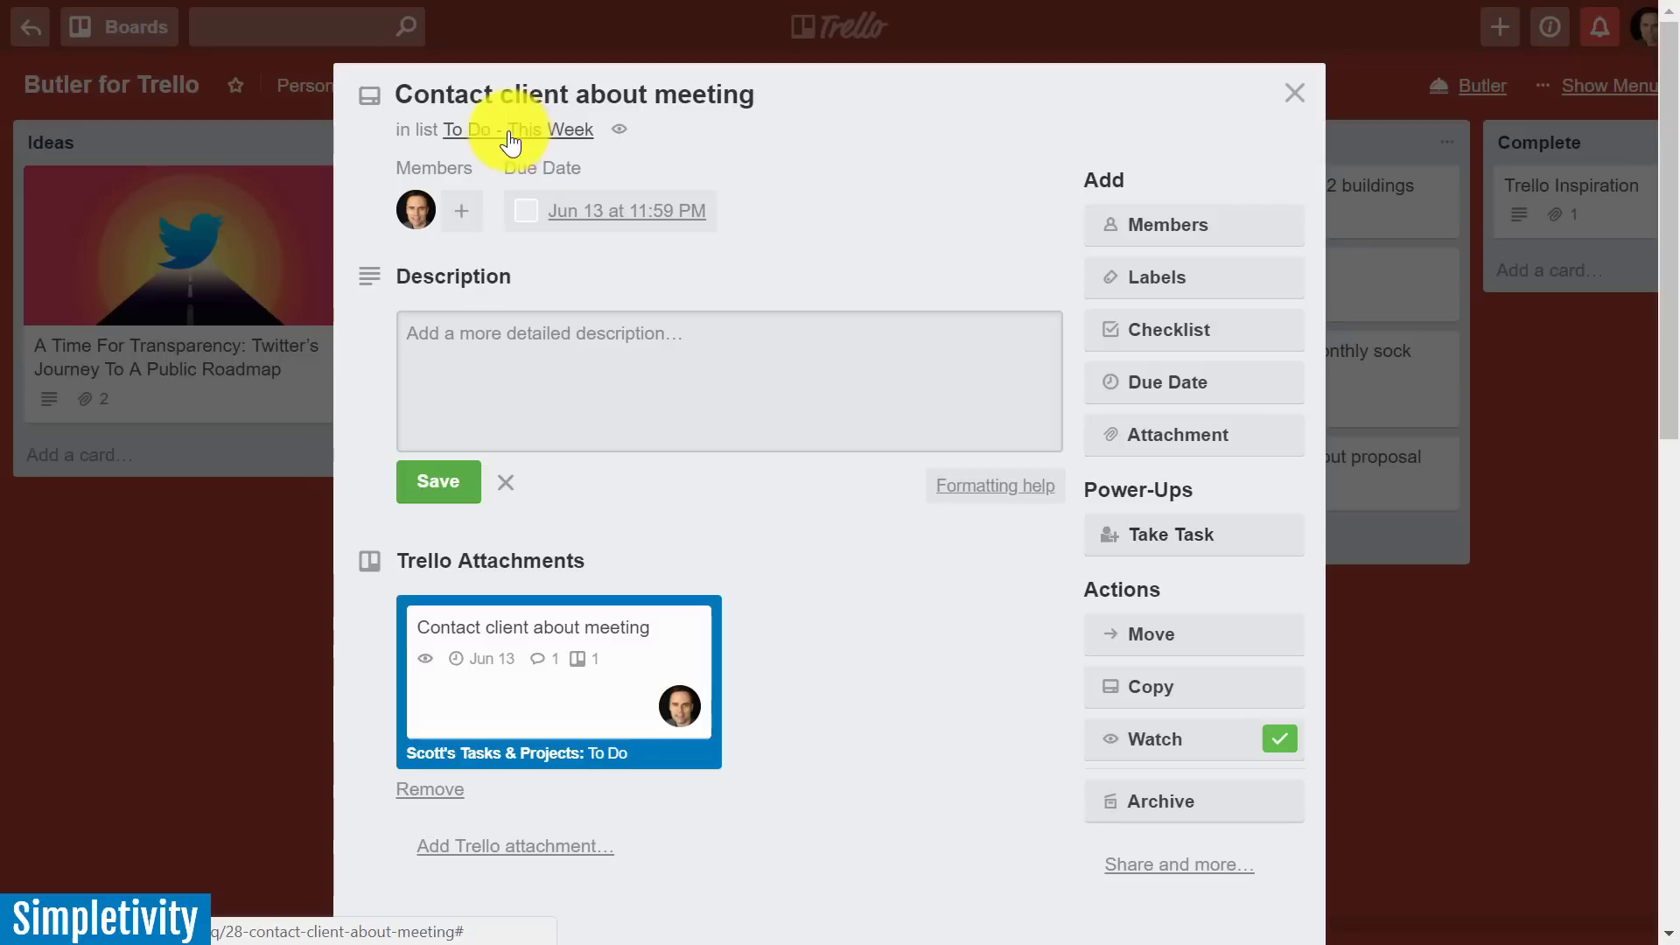
scroll(889, 448, down, 7)
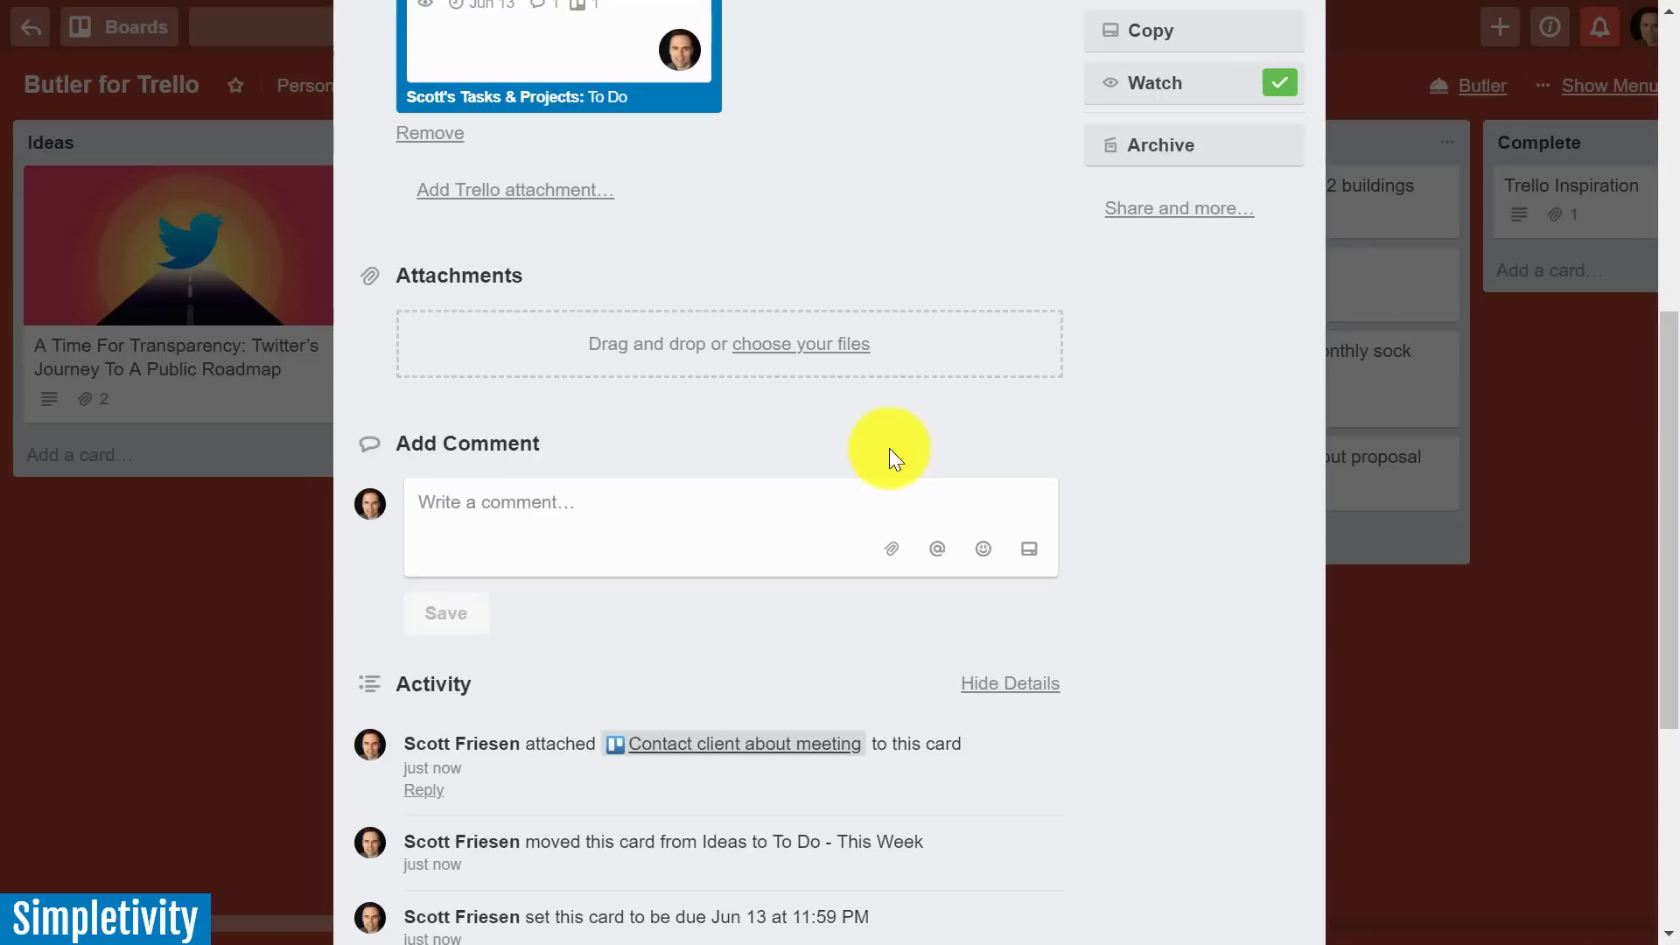
scroll(889, 449, down, 4)
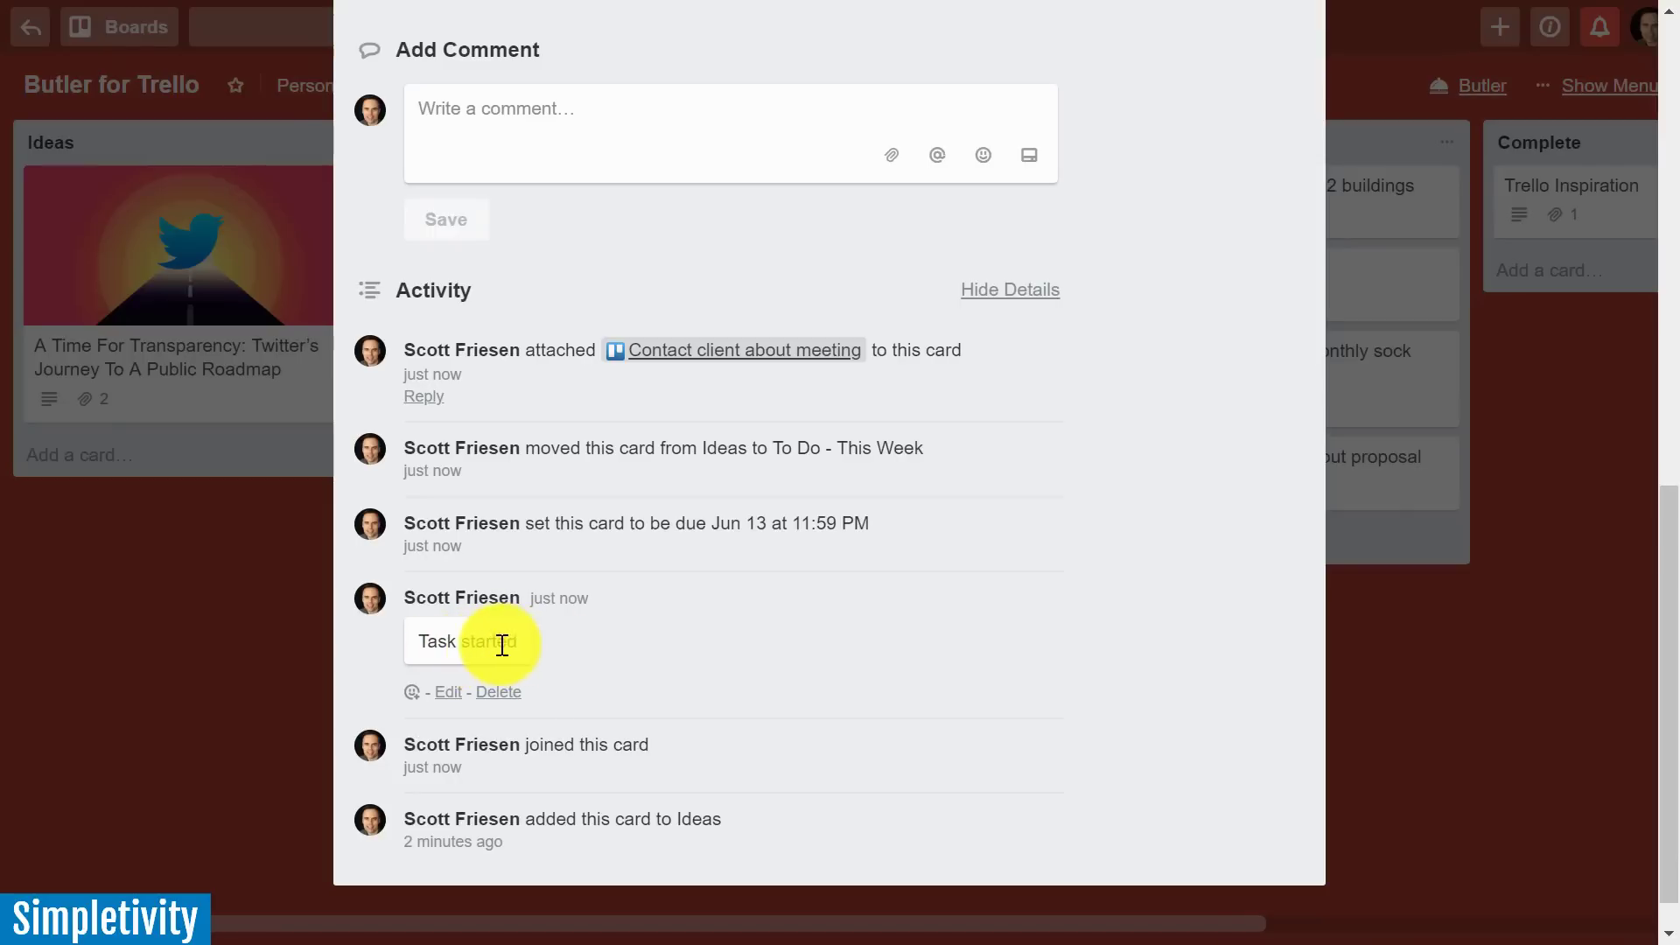
scroll(817, 652, up, 10)
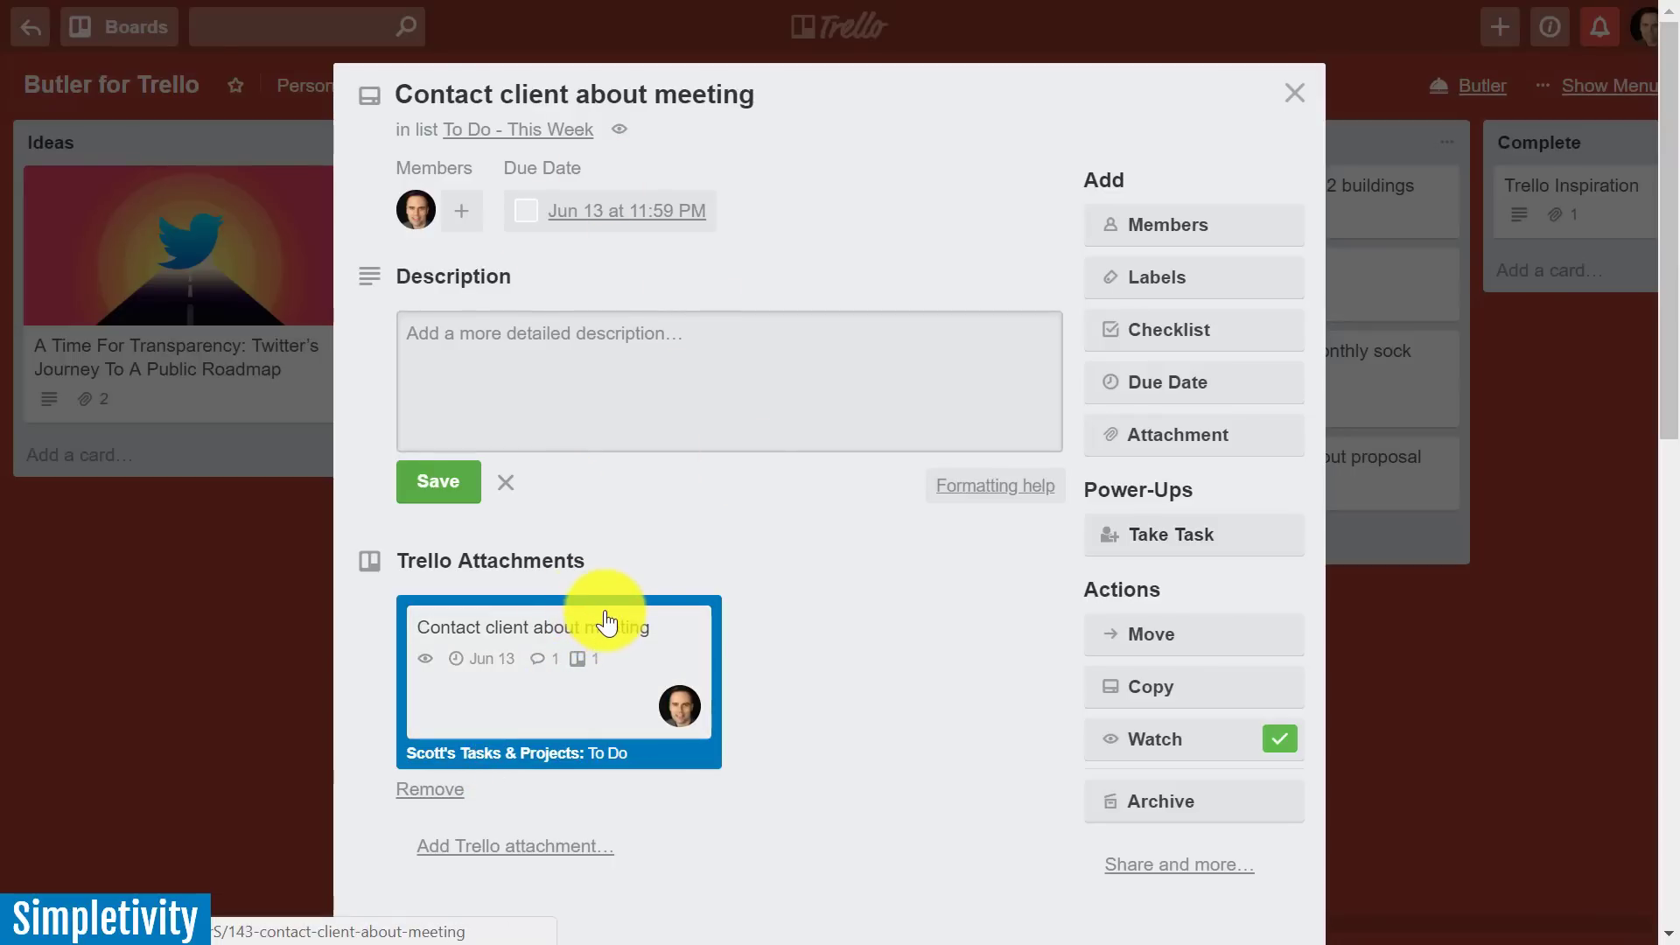
click(1295, 94)
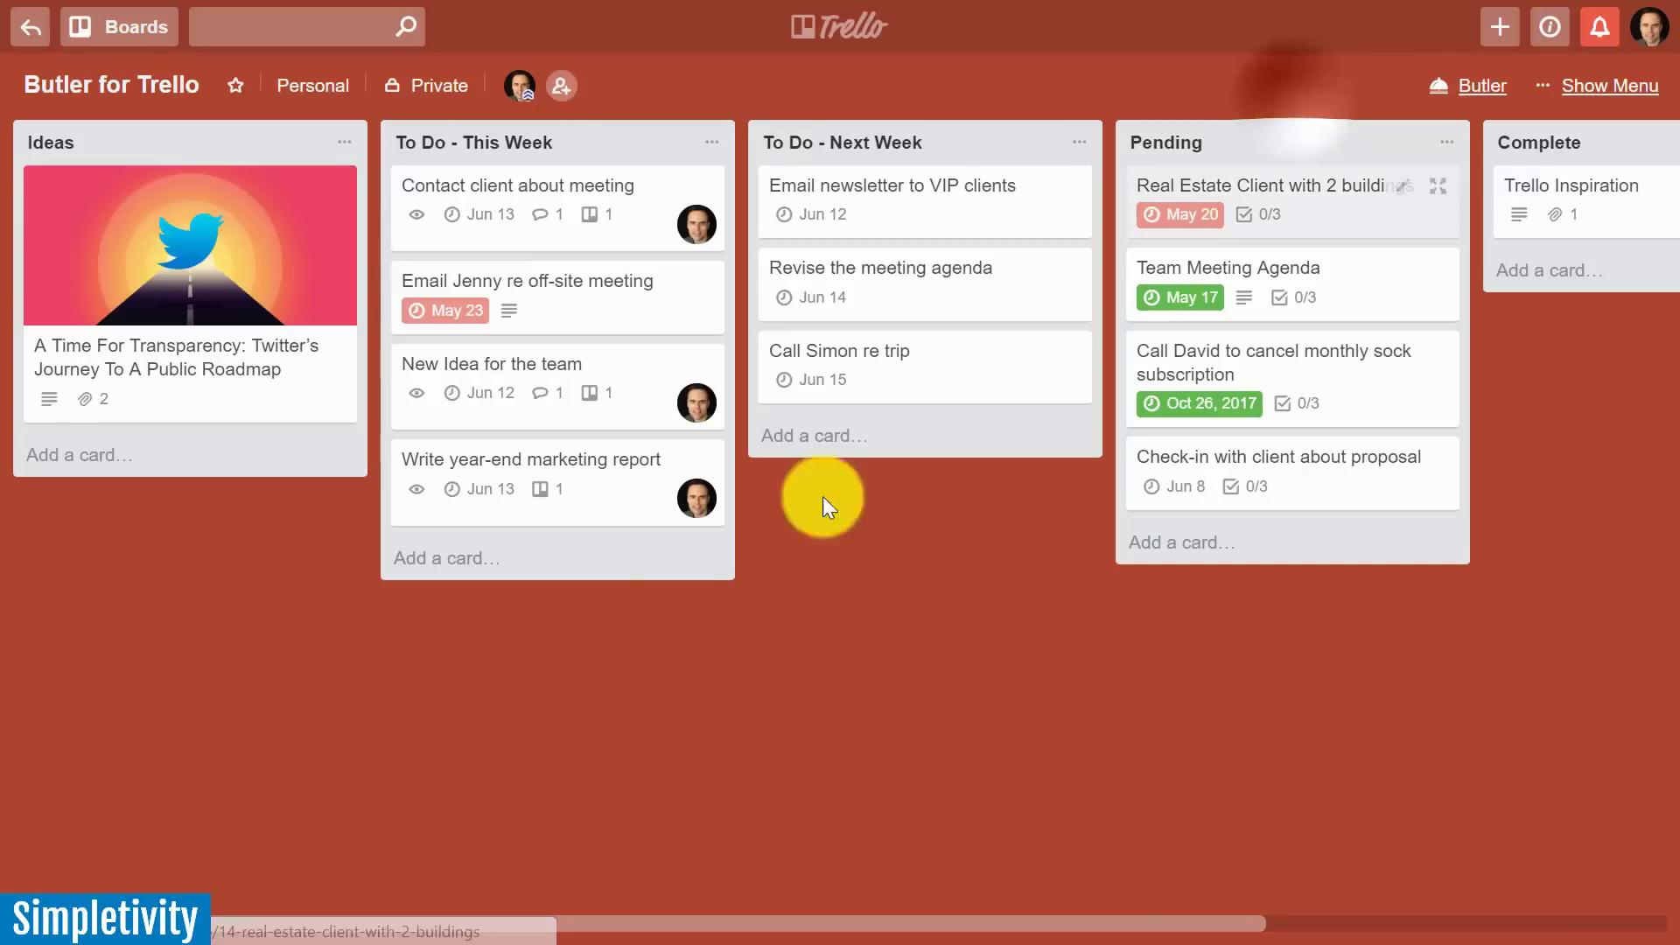